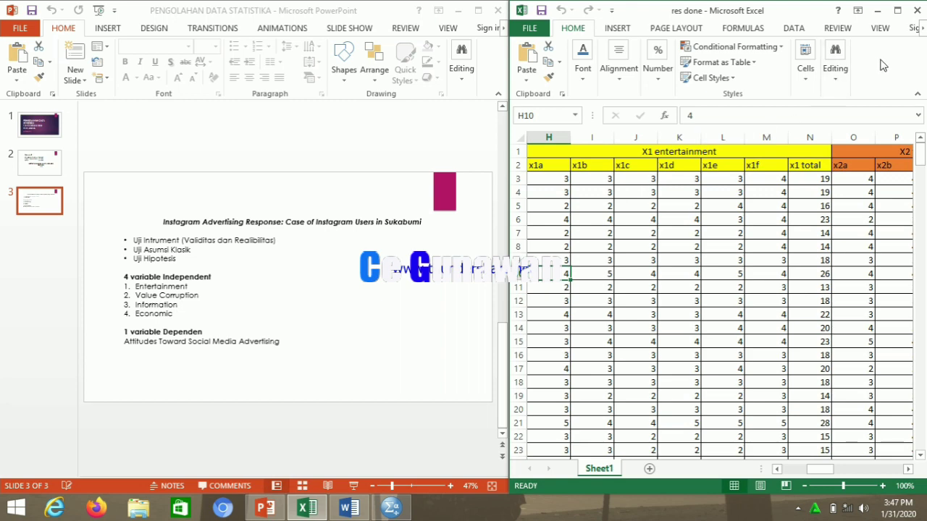
- Copy the X1 entertainment responses and totals in cells H3:N32 of the res done worksheet
left_click(898, 12)
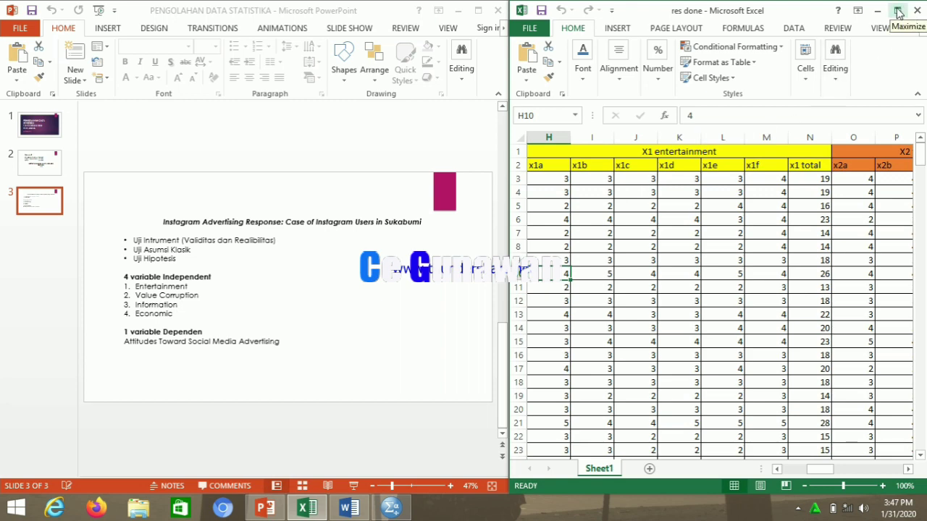
left_click(898, 12)
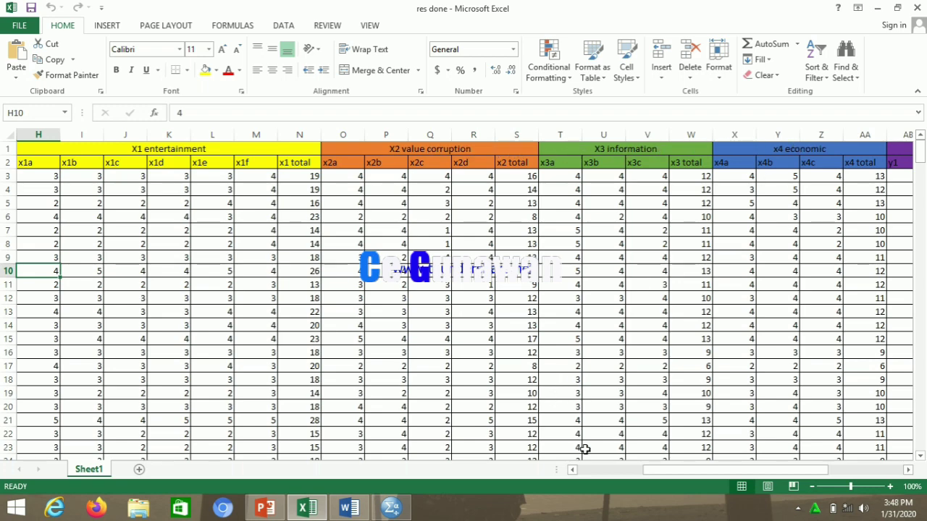
mouse_move(663, 475)
left_mouse_down()
mouse_move(721, 472)
mouse_move(595, 472)
mouse_move(680, 476)
left_mouse_up()
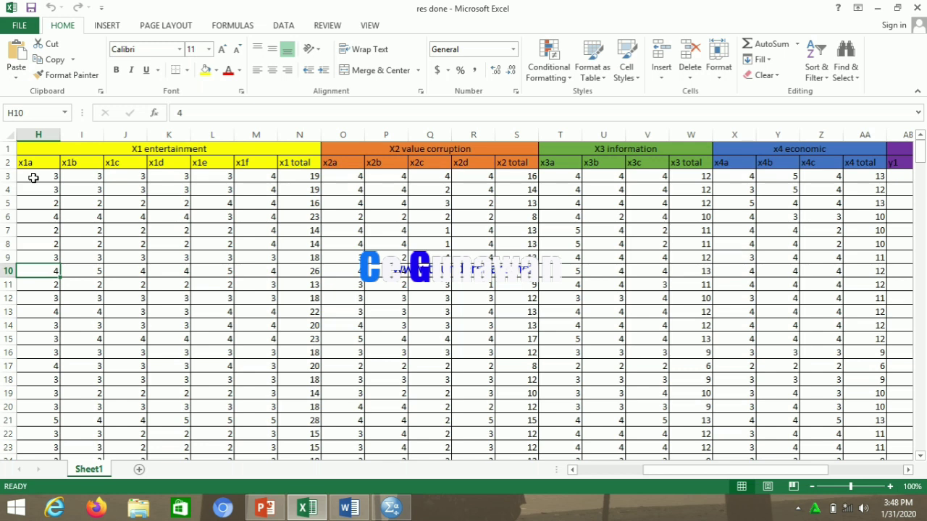
left_click_drag(33, 178, 319, 433)
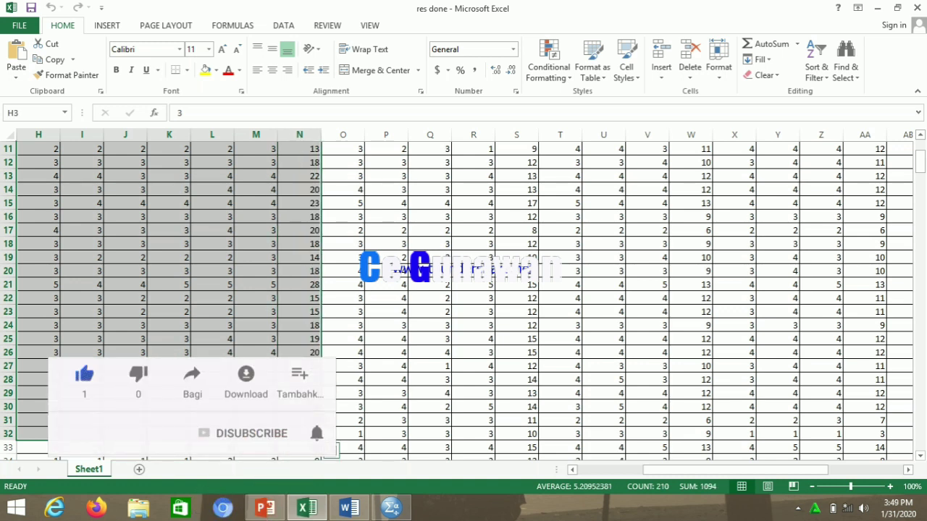
key("ctrl+c")
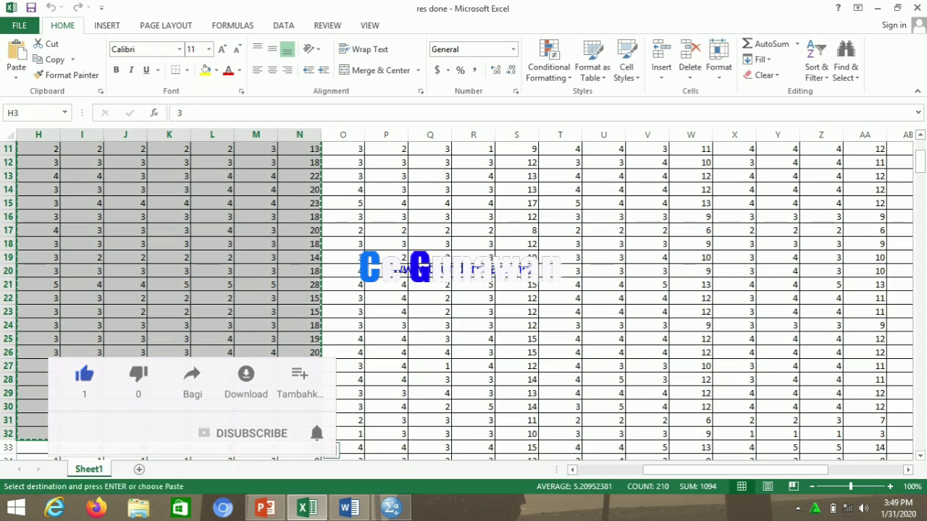
- Switch to SPSS Statistics and paste the copied responses into the empty dataset, starting at the first cell
left_click(392, 508)
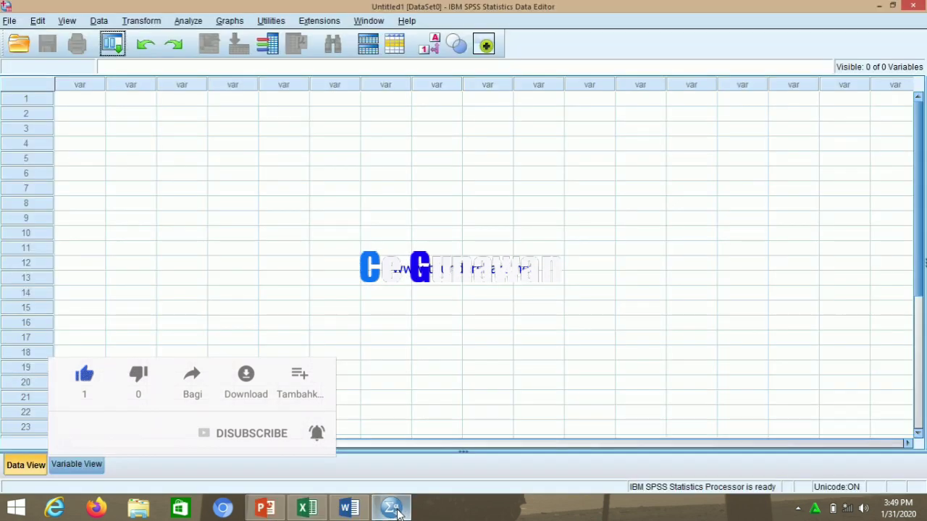
left_click(95, 101)
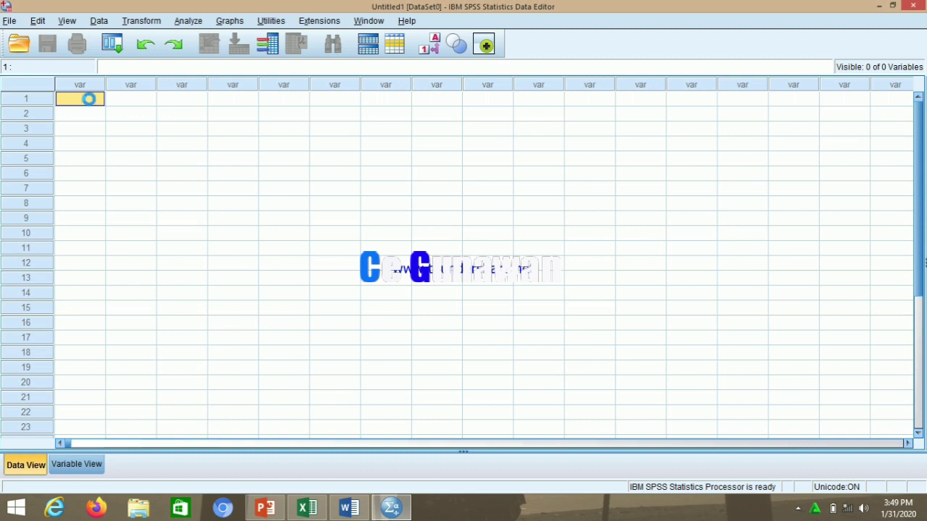
key("ctrl+v")
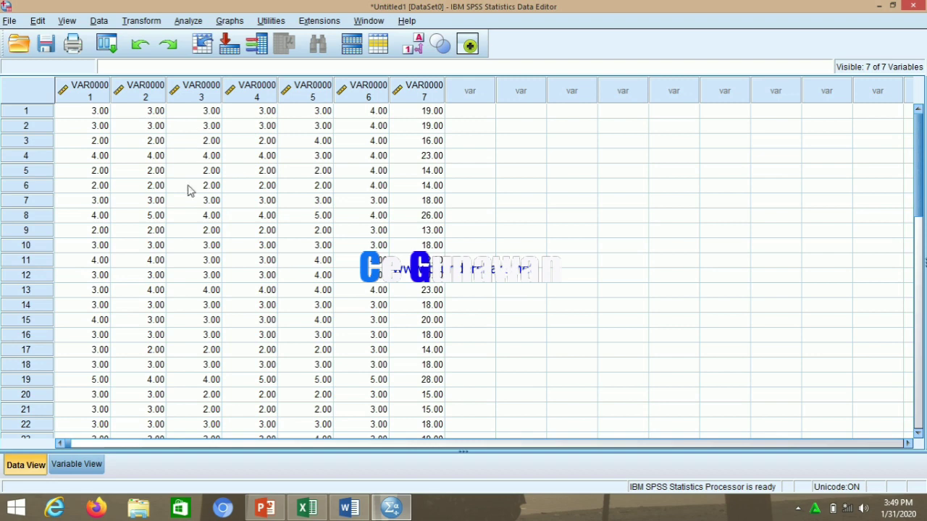
- Rename the first three variables in the variable definitions as x1a, x1b and x1c
left_click(78, 465)
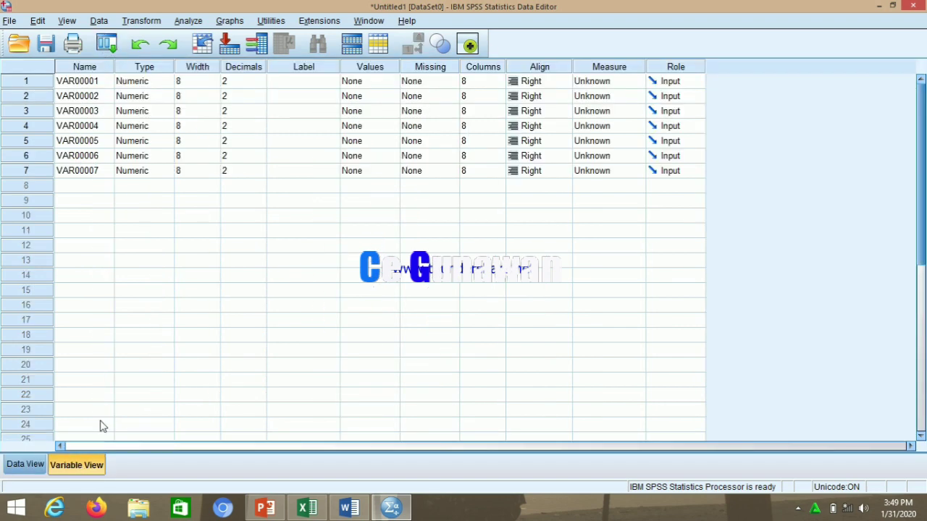
left_click(68, 83)
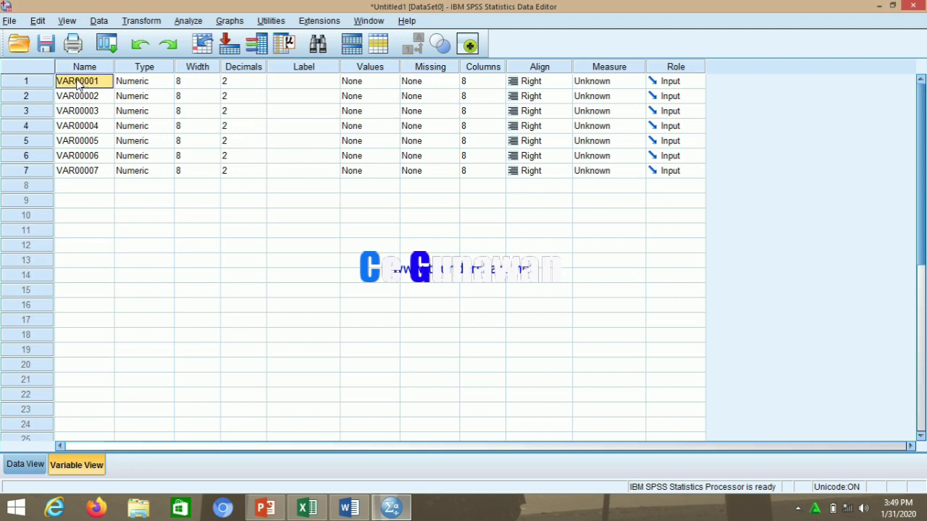
type("x1a")
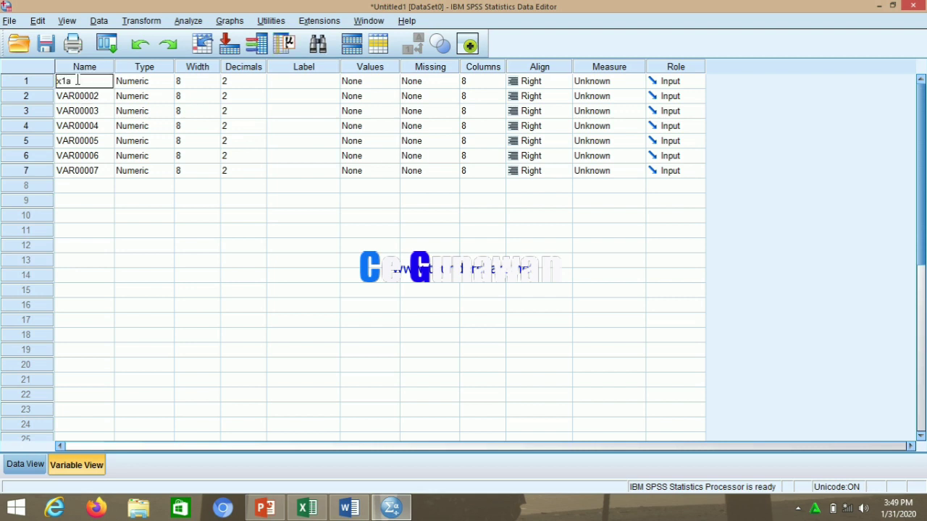
key("Return")
type("x1b")
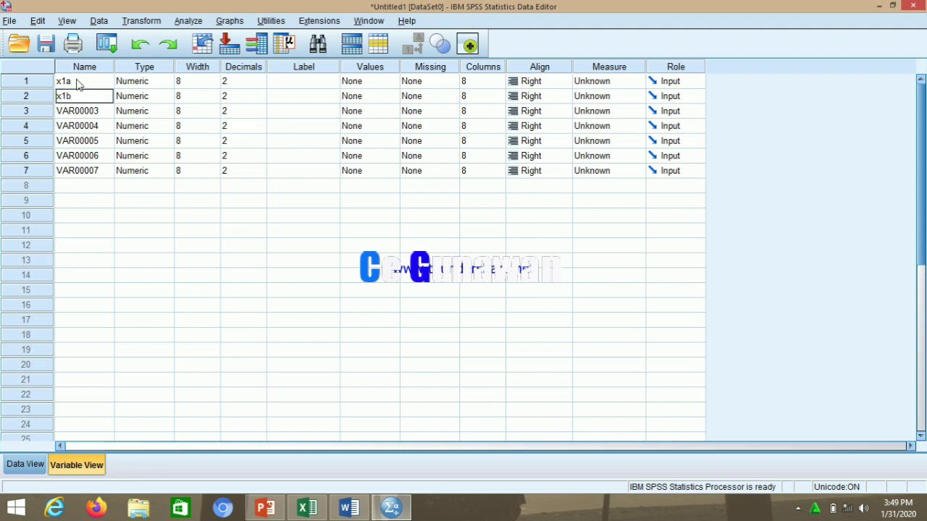
key("Return")
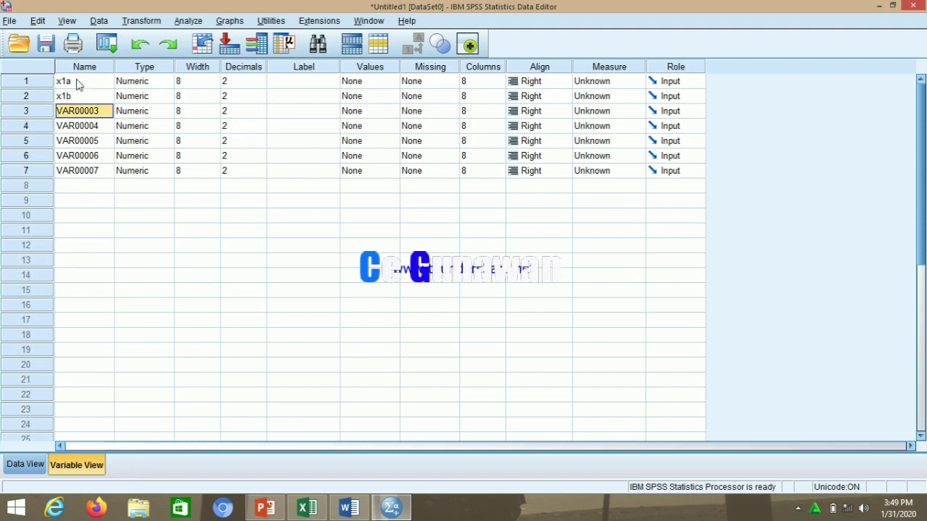
type("x1c")
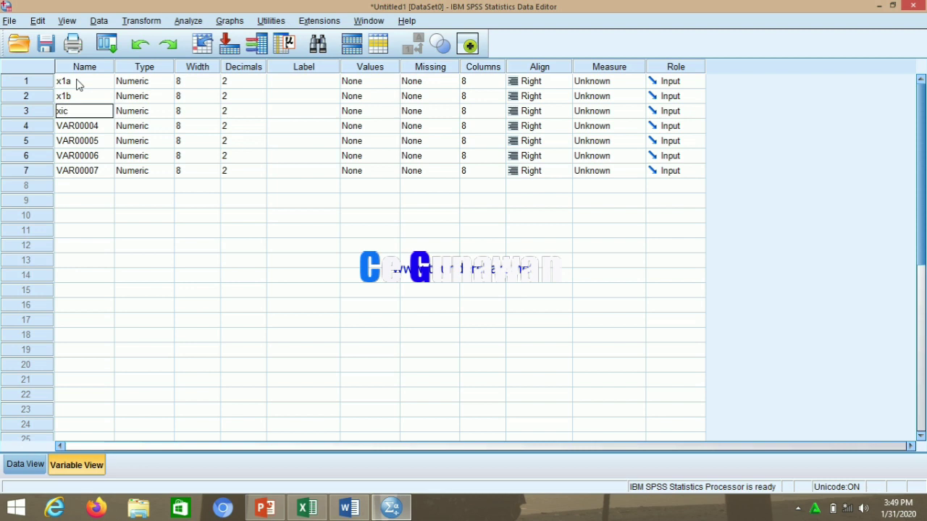
key("Return")
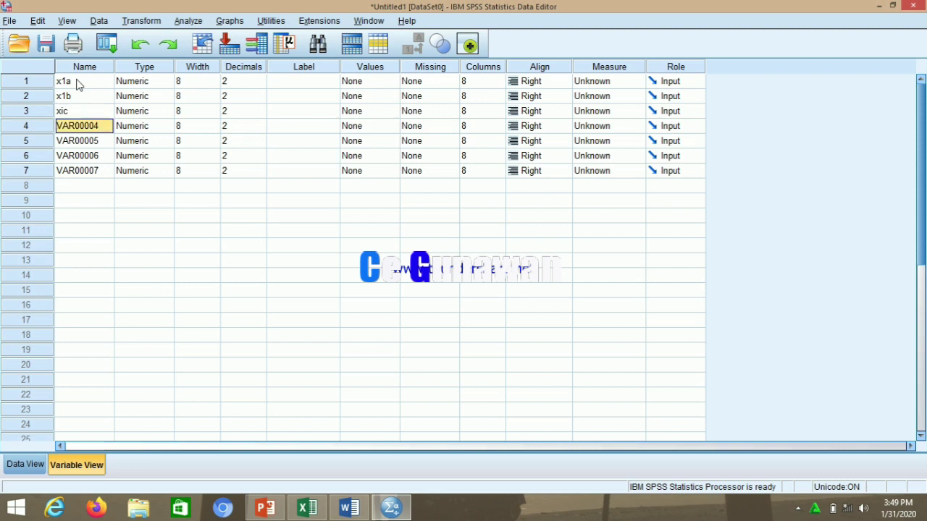
key("Up")
type("x")
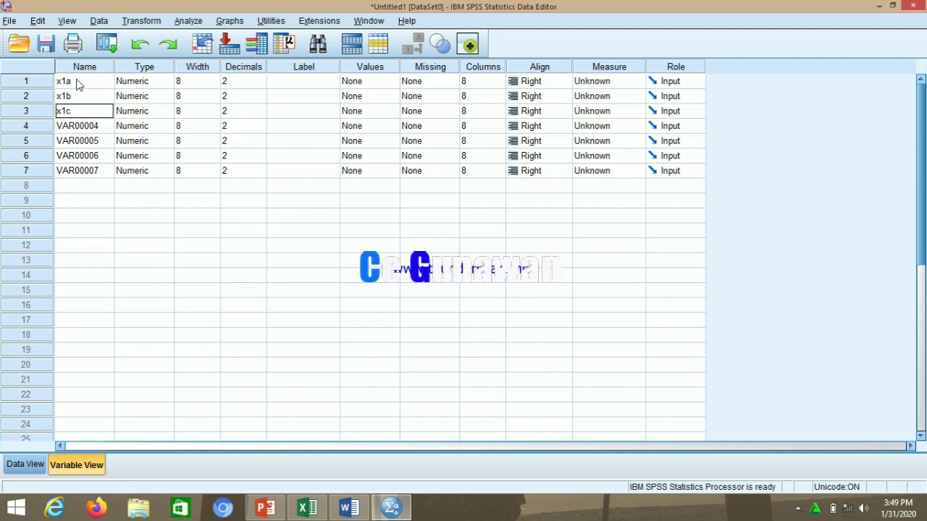
key("Return")
- Rename the remaining four variables as x1d, x1e, x1f and x1total
type("x1d")
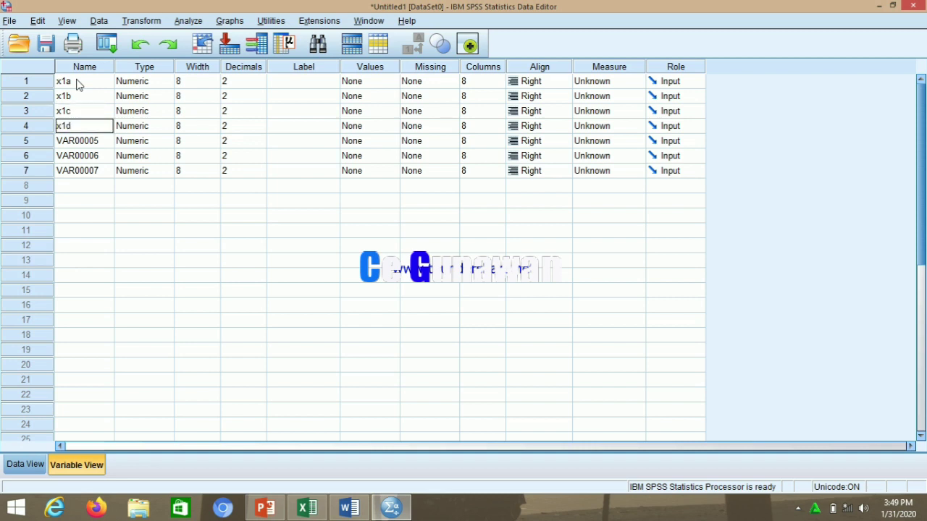
key("Return")
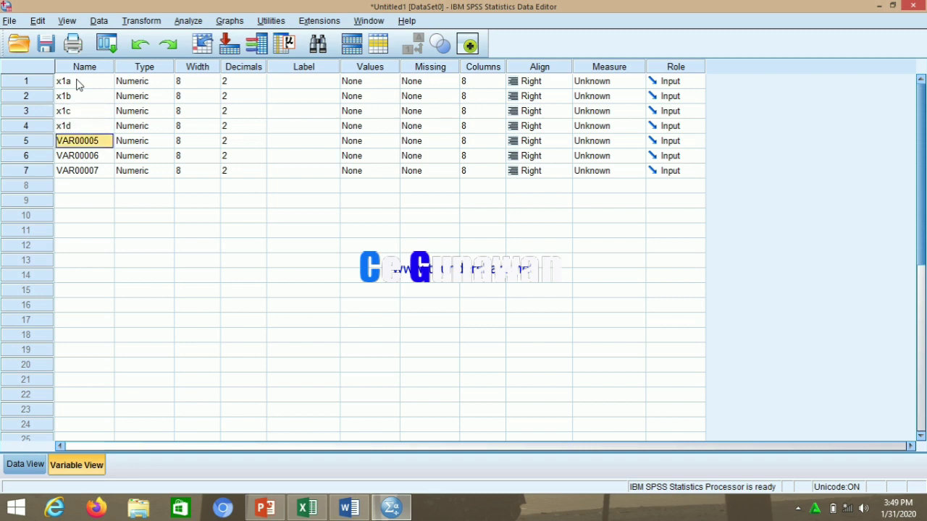
type("x1e")
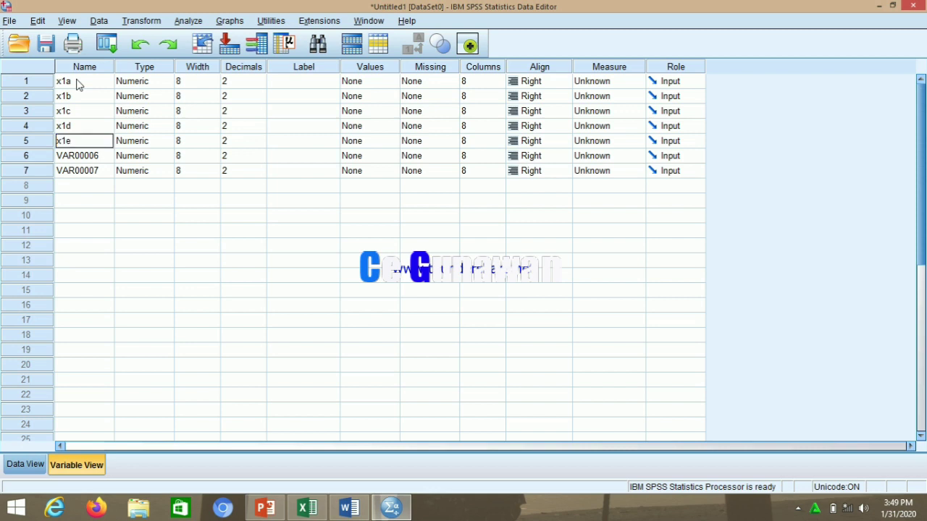
key("Return")
type("x1f")
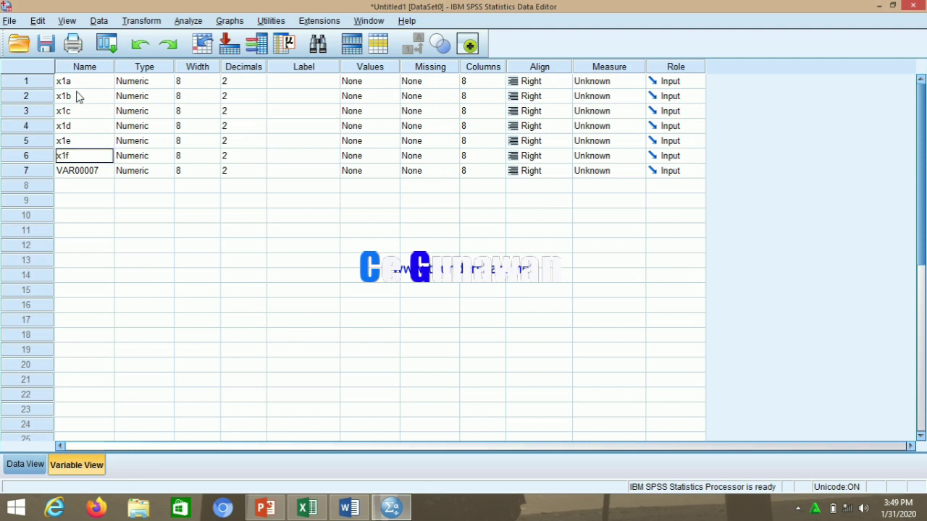
left_click(75, 173)
type("x1total")
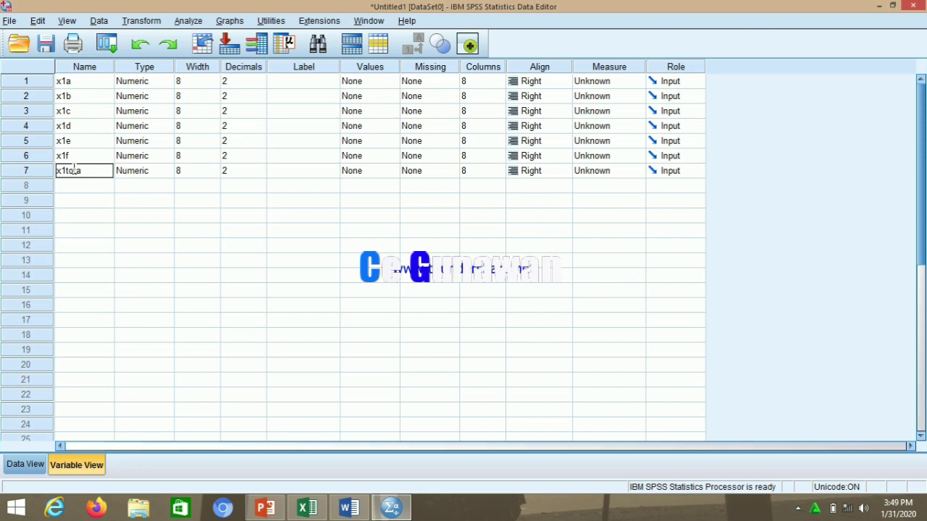
- Label all seven variables, x1a through x1total, as Entertainment
left_click(308, 86)
type("Entertainment")
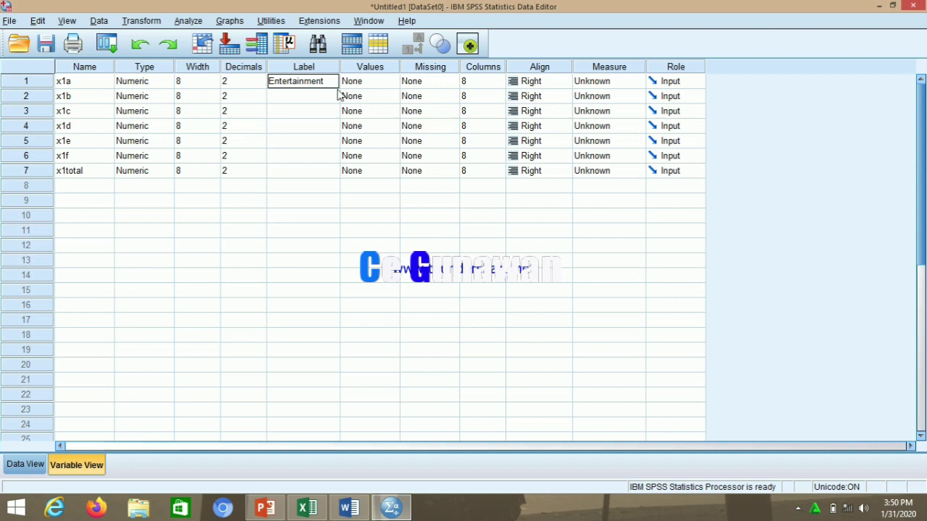
key("Return")
left_click(328, 82)
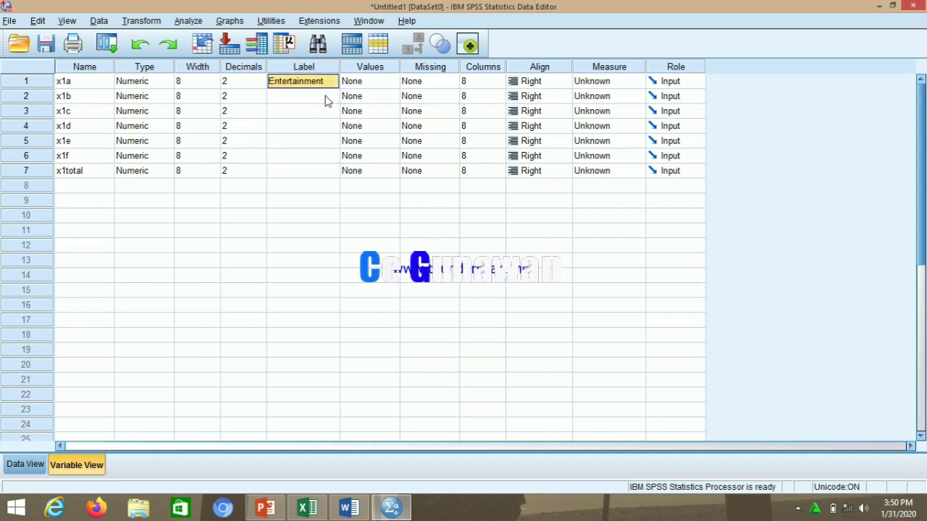
left_click_drag(324, 97, 317, 174)
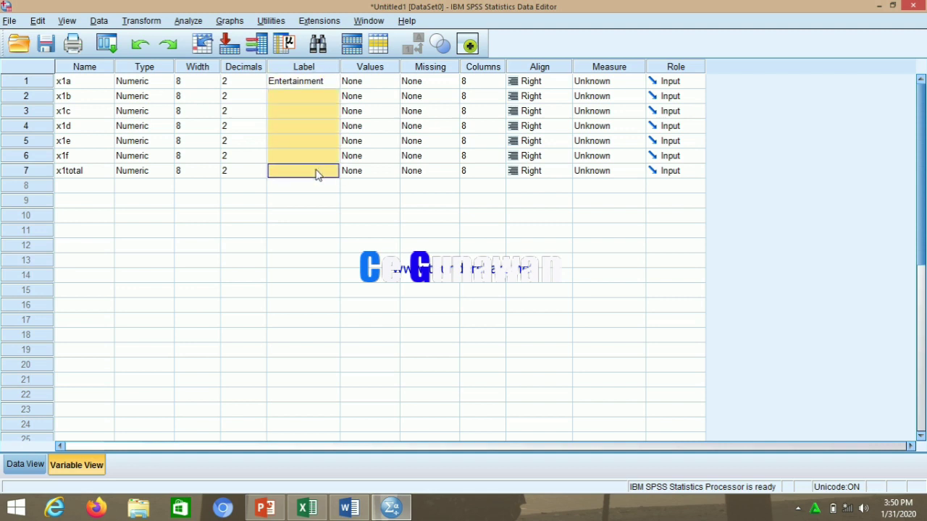
type("Entertainment")
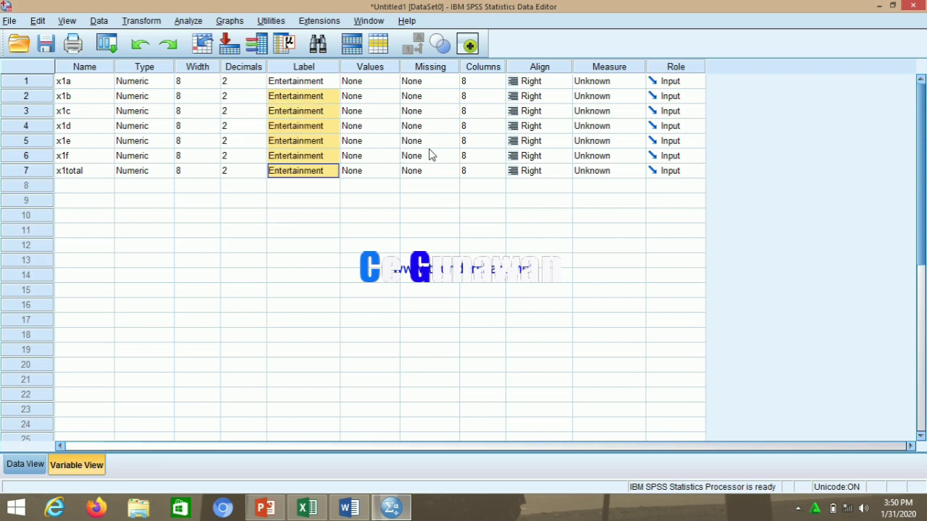
- Set the measurement level of all seven variables, x1a through x1total, to Scale
left_click(610, 81)
left_click(610, 82)
left_click(610, 81)
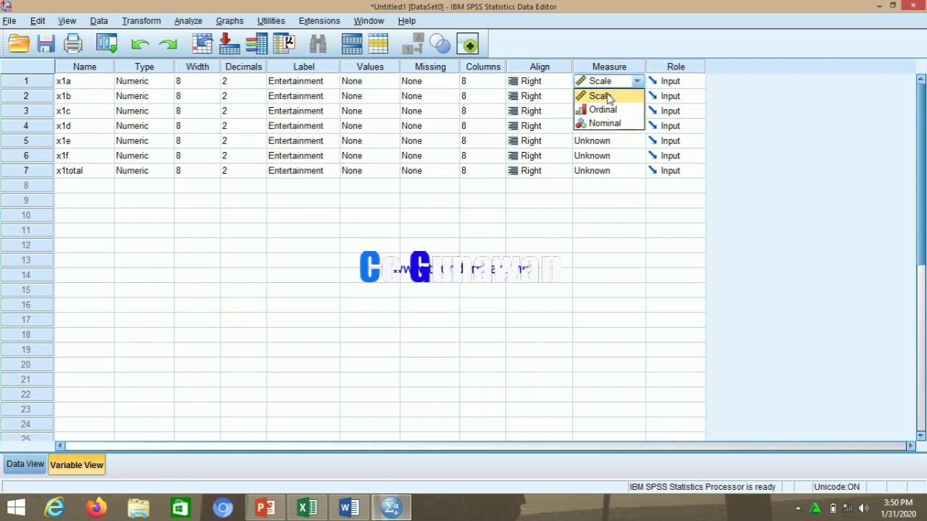
left_click(607, 95)
left_click(608, 103)
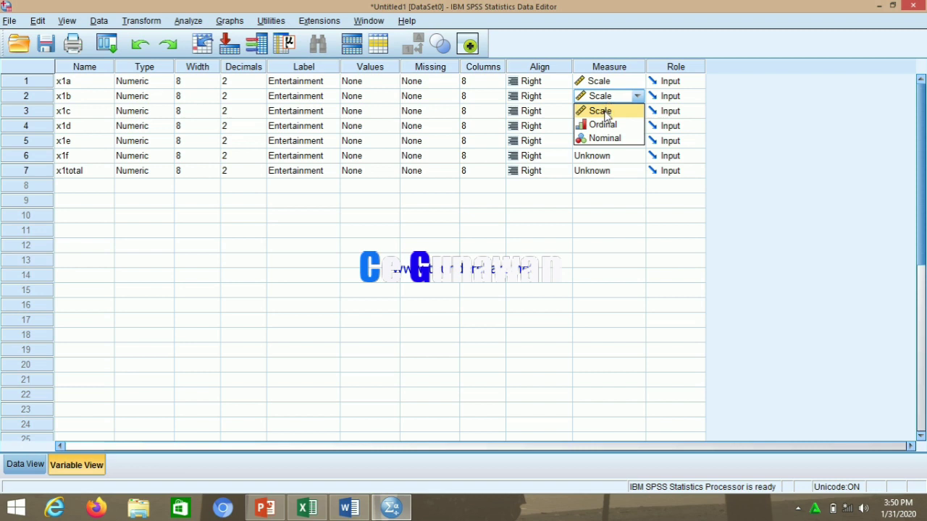
left_click(606, 110)
left_click(604, 114)
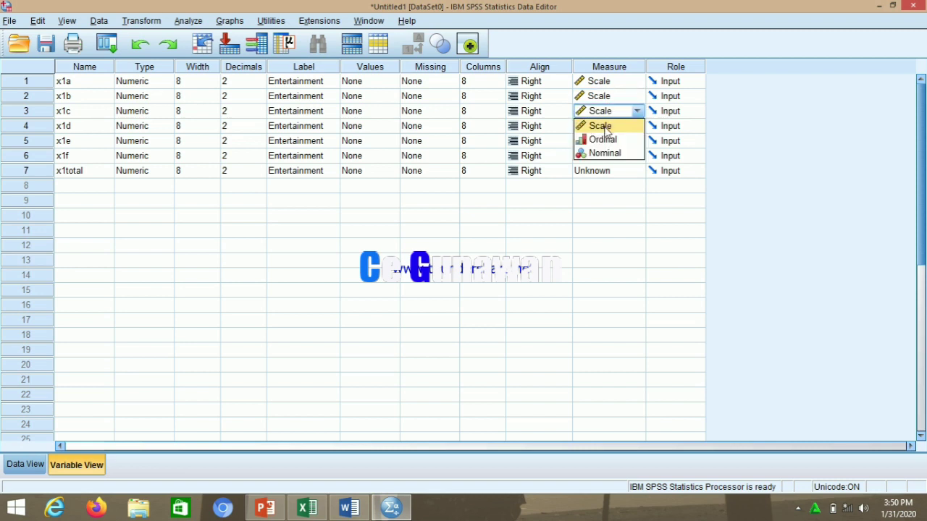
left_click(605, 125)
left_click(606, 127)
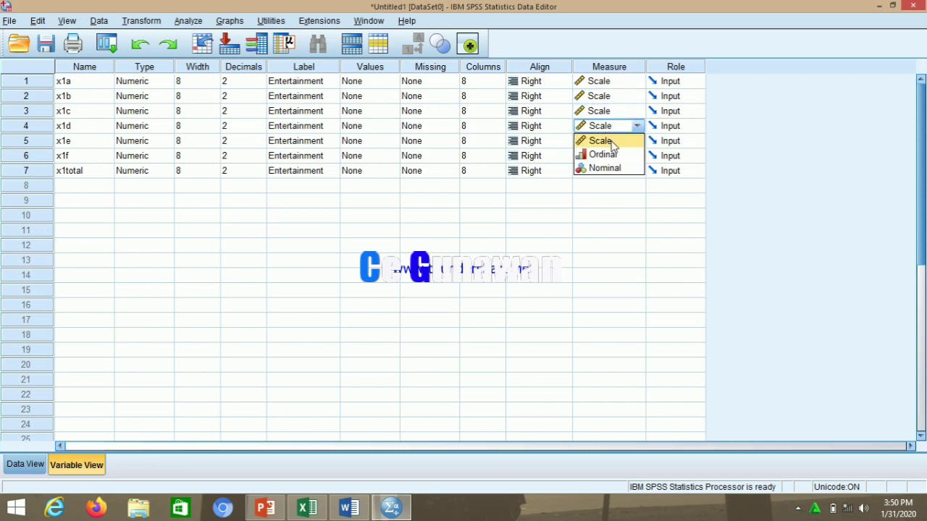
left_click(607, 141)
left_click(612, 144)
left_click(613, 154)
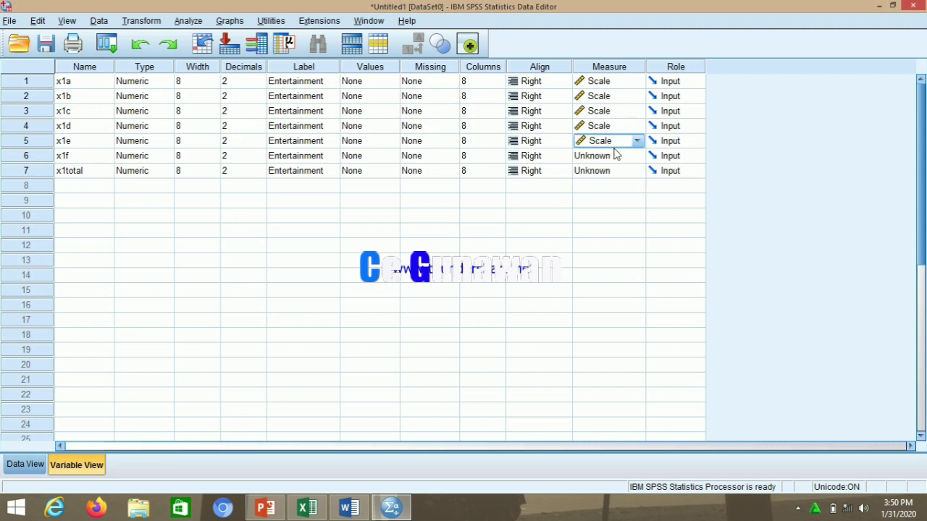
left_click(617, 157)
left_click(618, 171)
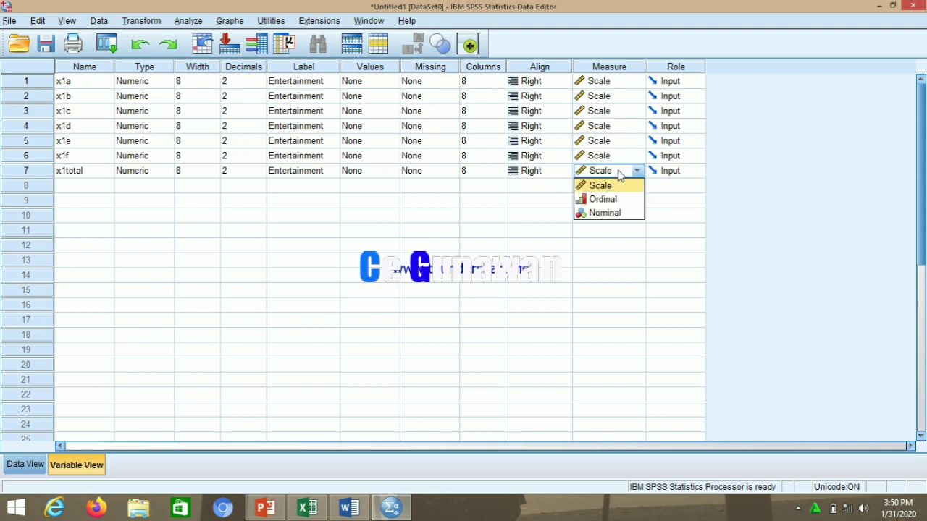
left_click(620, 181)
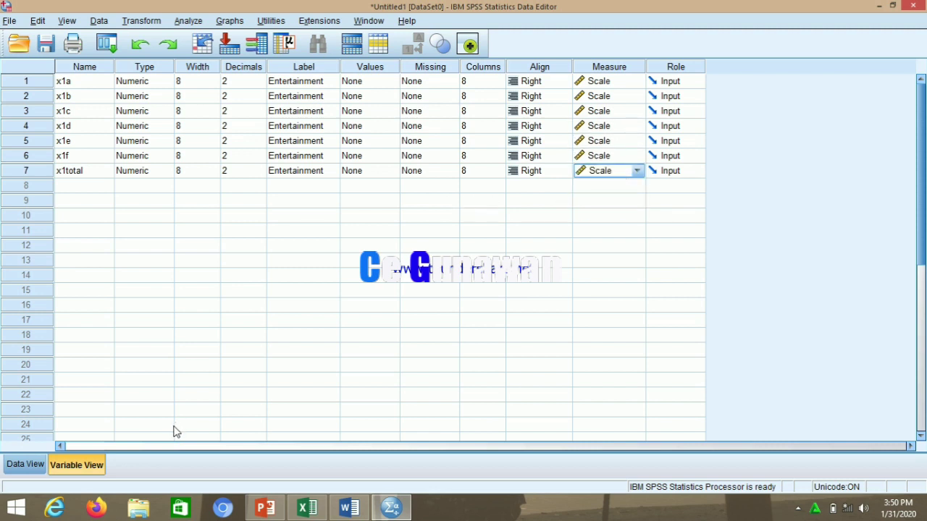
- Run bivariate Pearson correlations with two-tailed significance on all seven variables, x1a through x1total
left_click(26, 466)
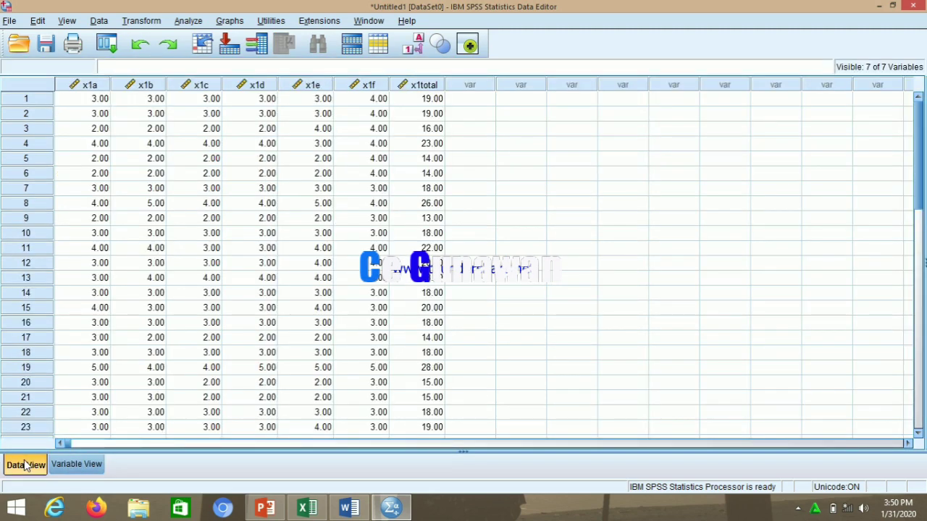
left_click(192, 24)
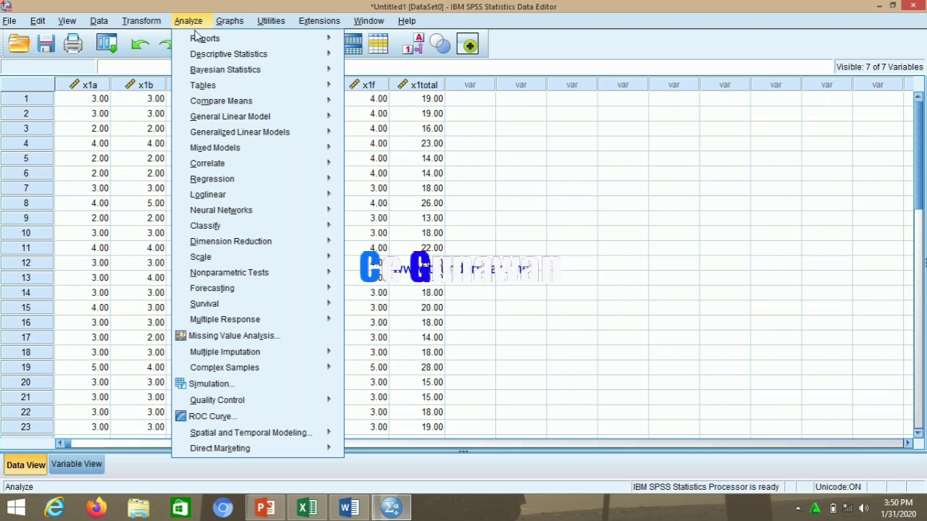
mouse_move(215, 169)
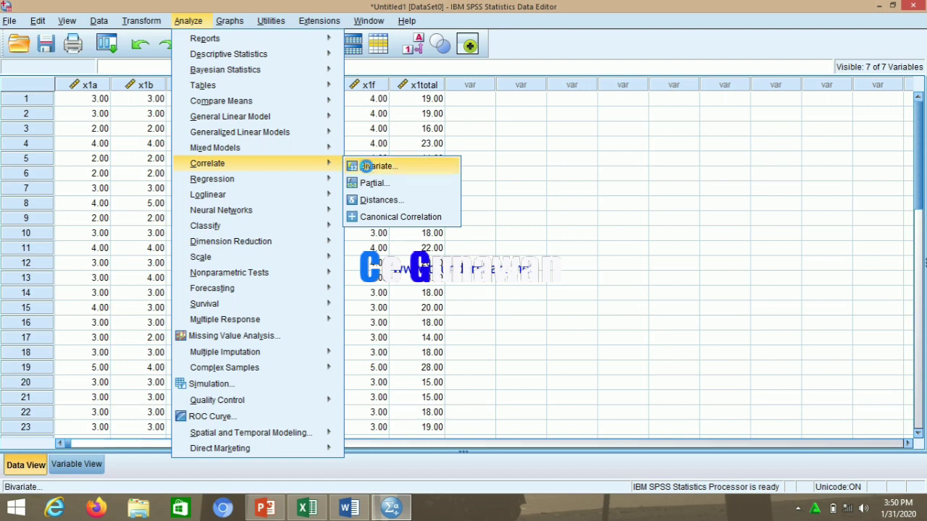
left_click(368, 167)
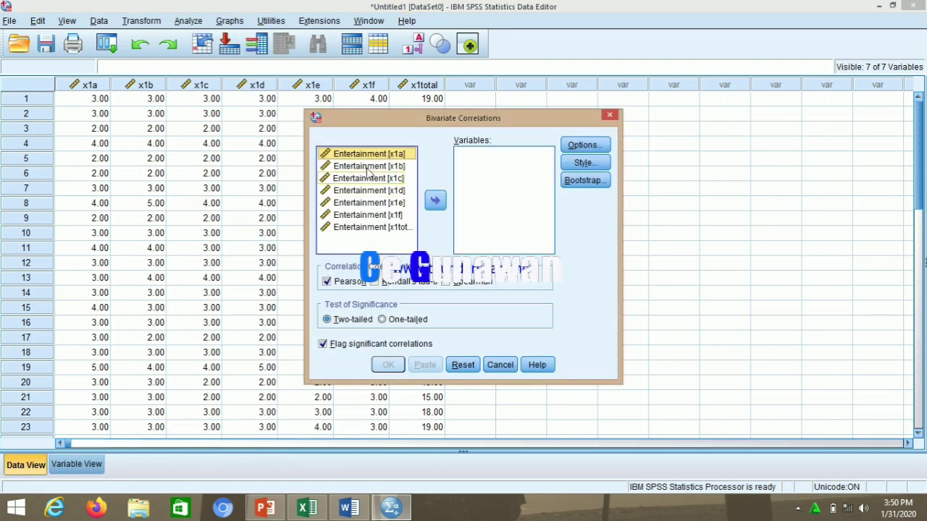
left_click(365, 154)
key("ctrl+a")
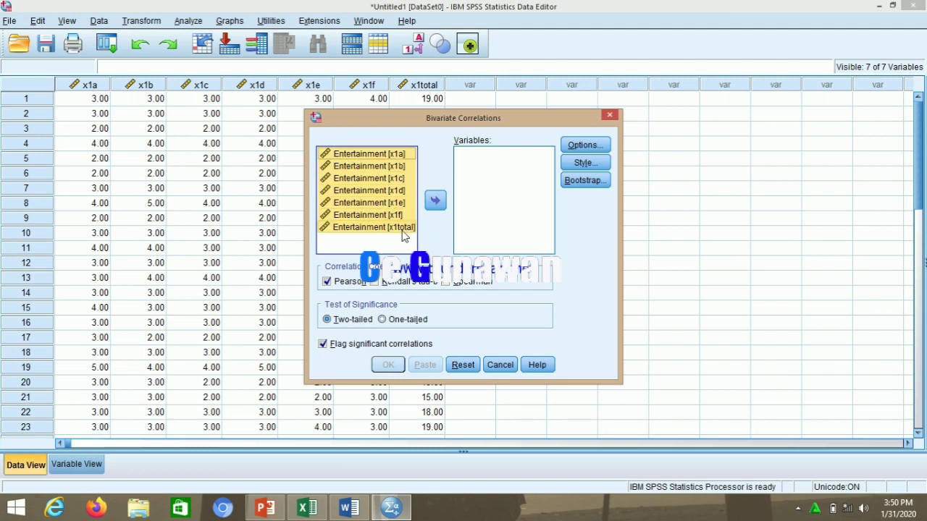
left_click(432, 203)
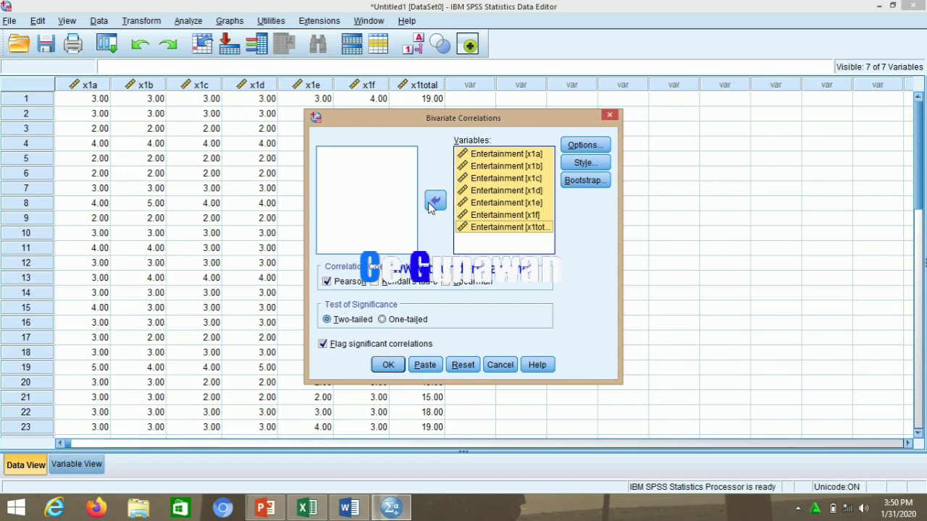
left_click(388, 366)
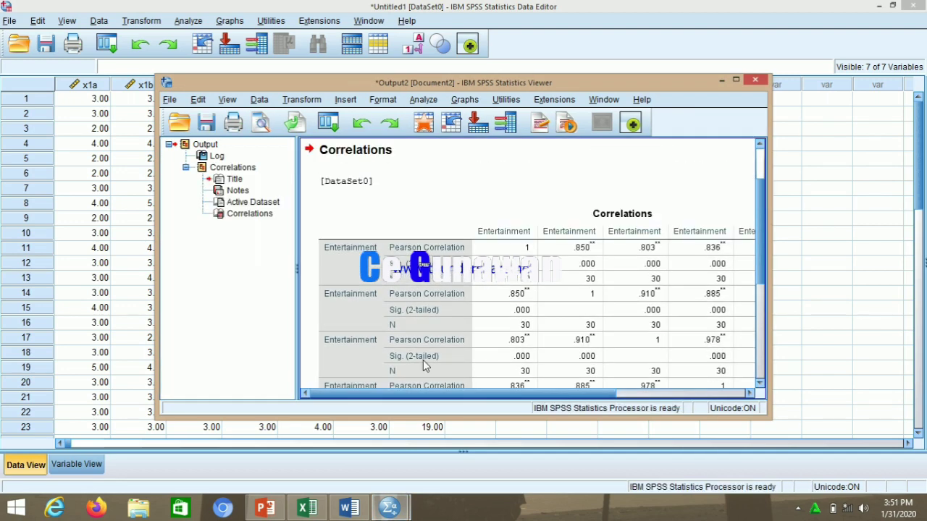
- Examine the full Correlations table in the output, comparing the items' Pearson correlations and significance with the total score
left_click(736, 81)
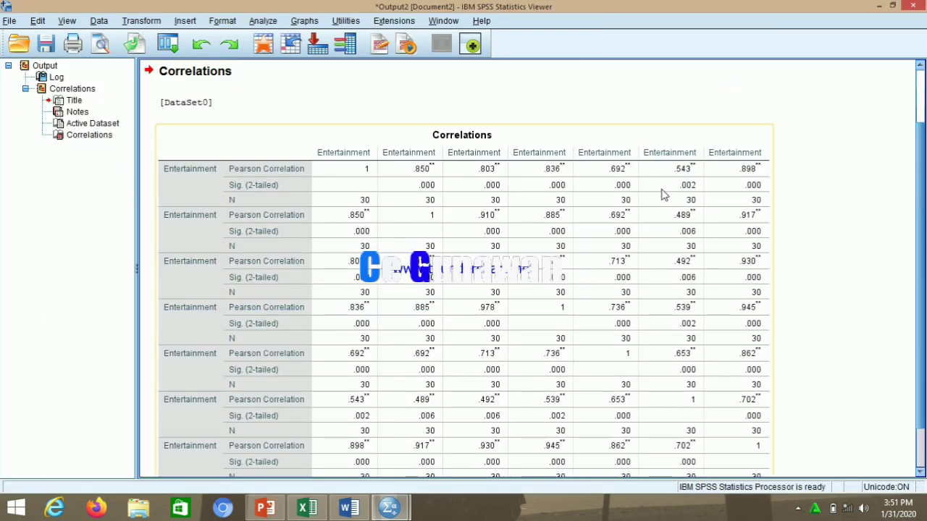
left_click(922, 105)
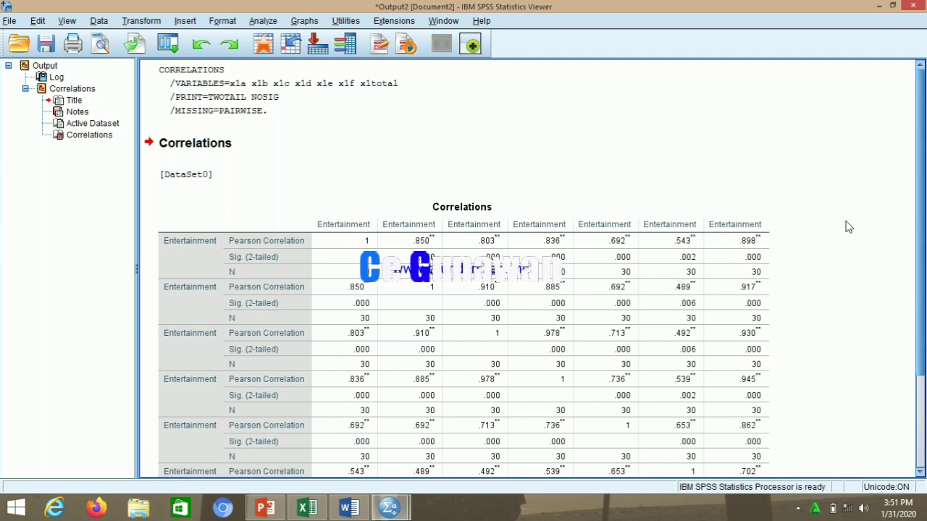
left_click(518, 293)
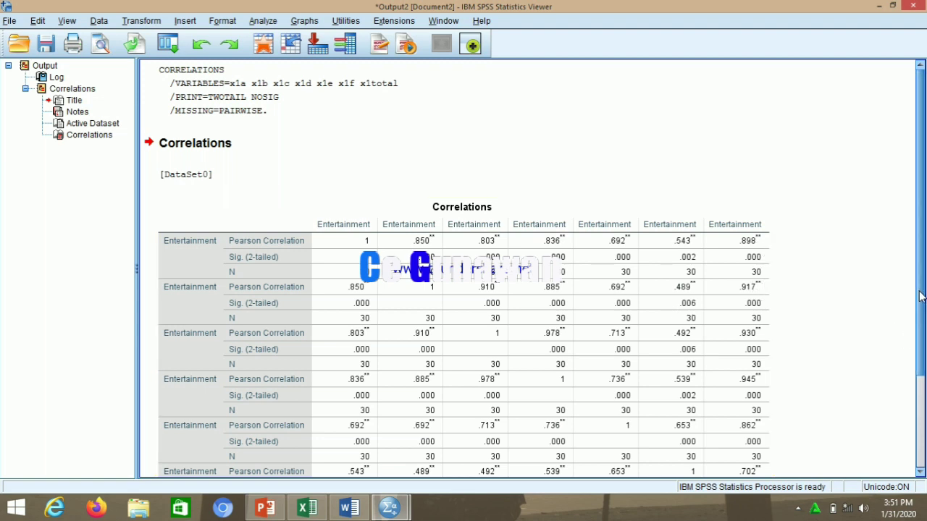
left_click_drag(919, 295, 922, 373)
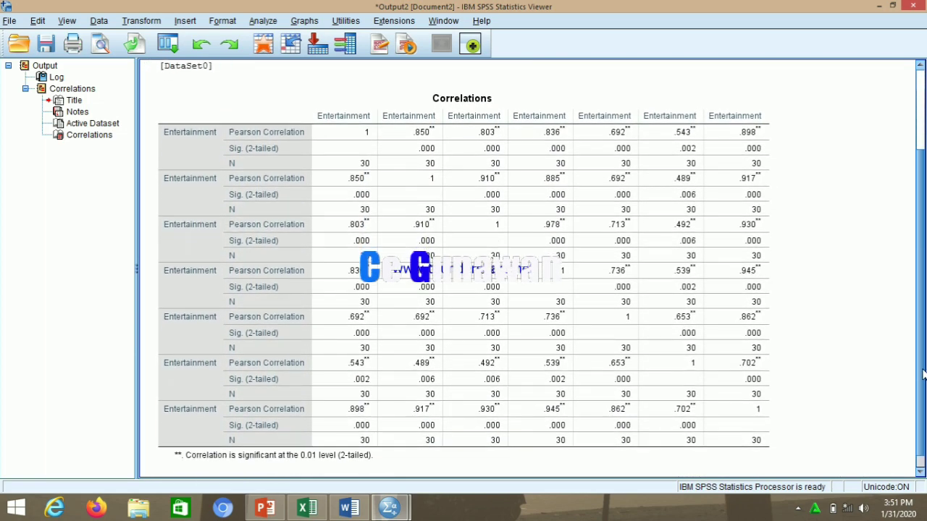
left_click(738, 357)
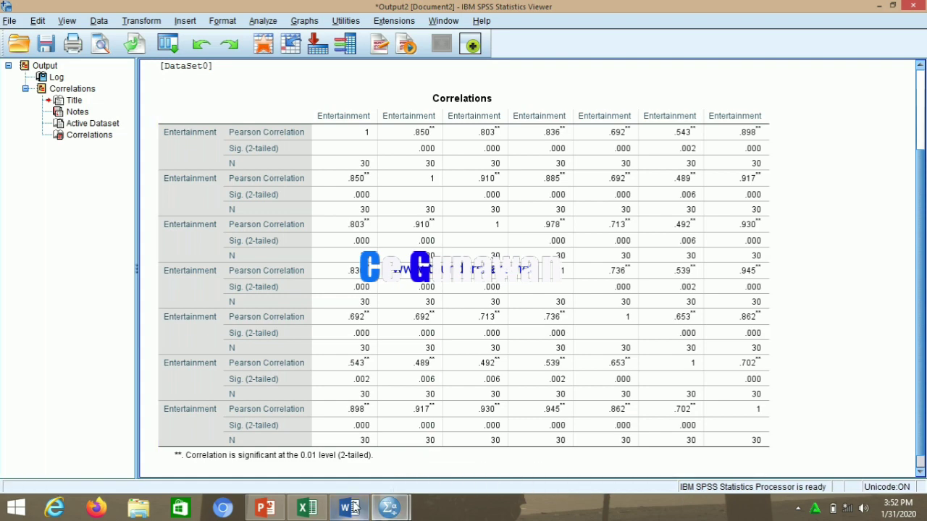
- Run a reliability analysis with the Alpha model on the items x1a through x1f, leaving out x1total
left_click(314, 434)
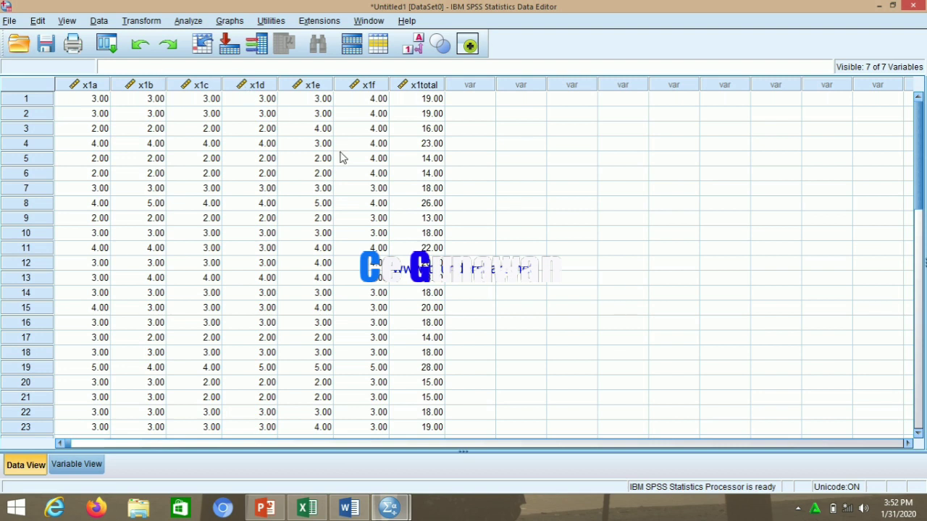
left_click(196, 23)
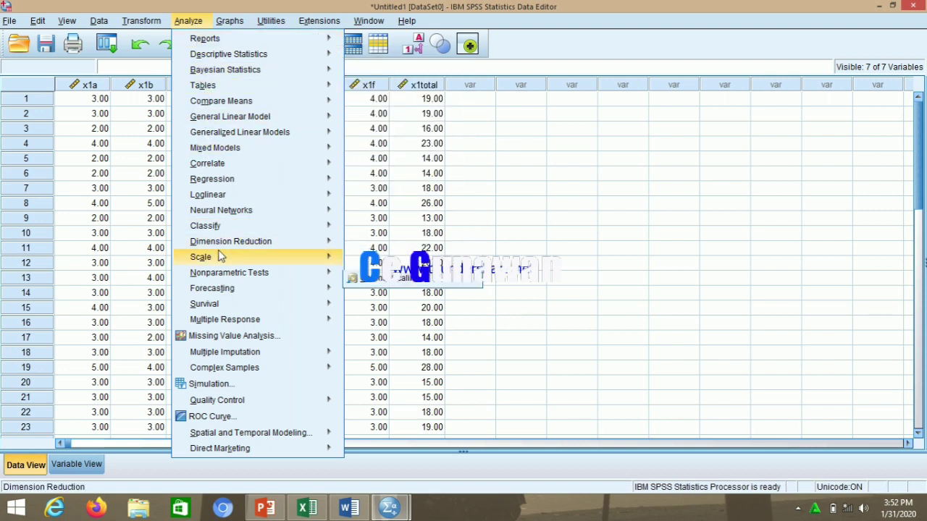
mouse_move(330, 257)
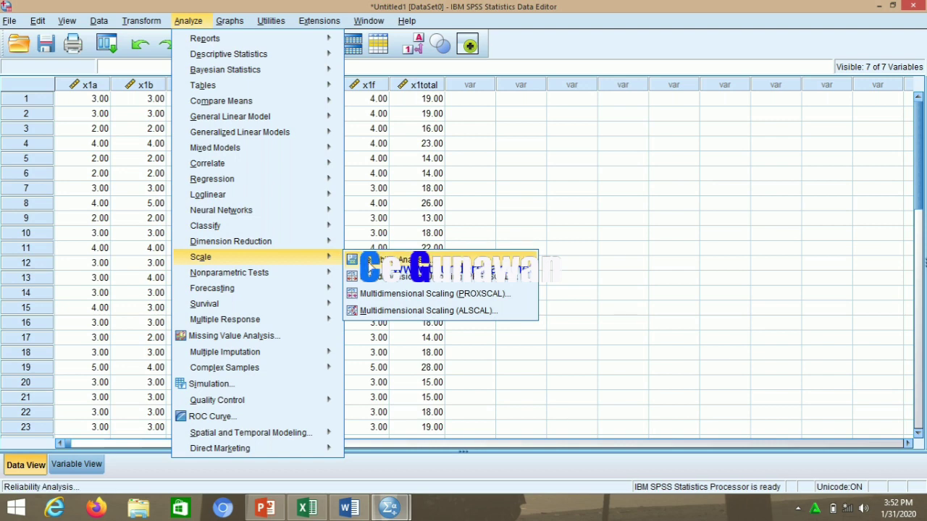
left_click(371, 260)
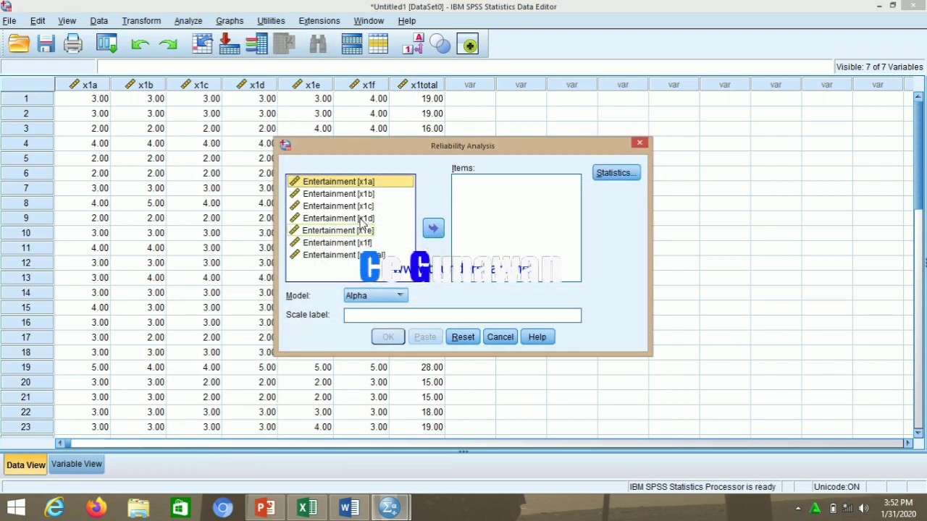
key("ctrl+a")
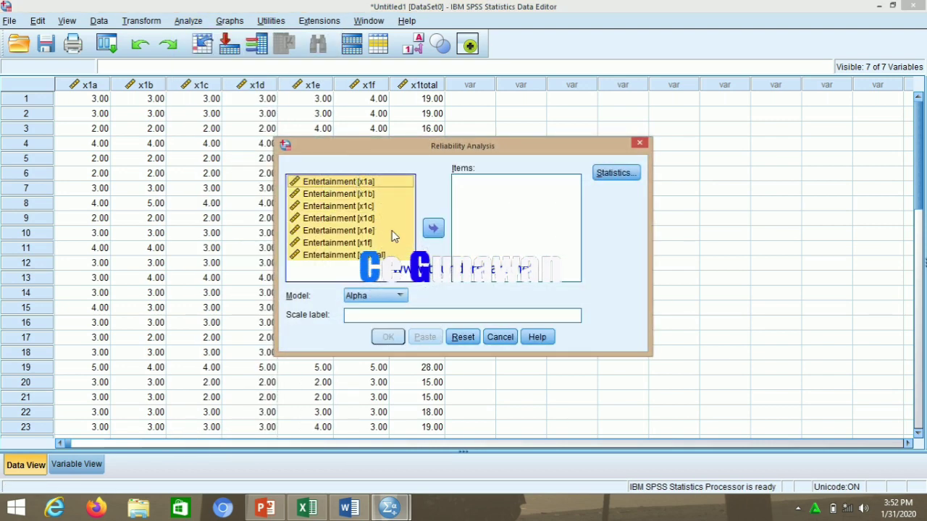
left_click(432, 228)
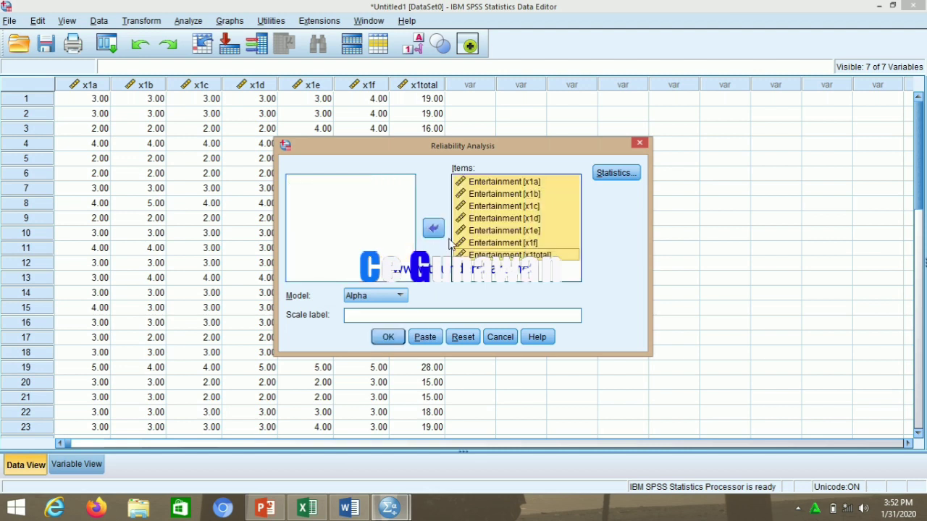
left_click(433, 228)
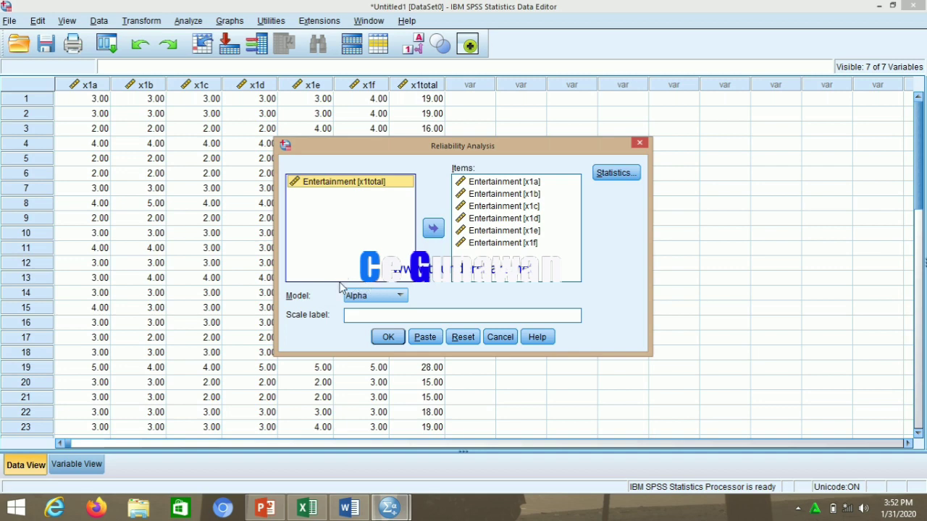
left_click(388, 338)
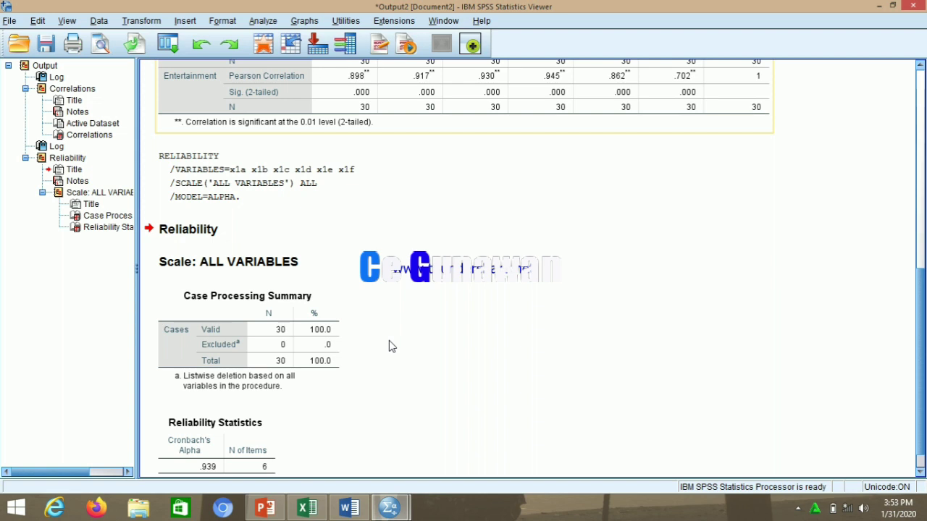
- Review the reliability output, including Cronbach's Alpha, alongside the Correlations table
left_click(310, 310)
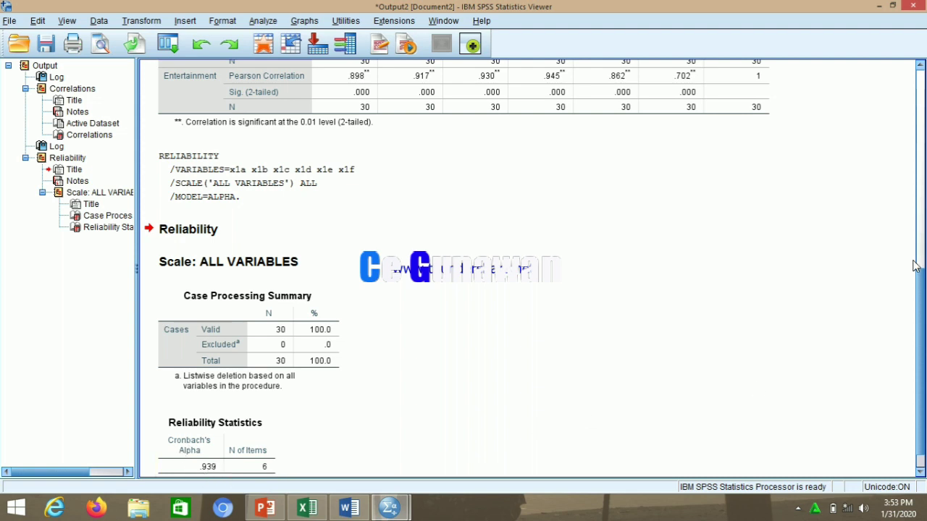
left_click(918, 264)
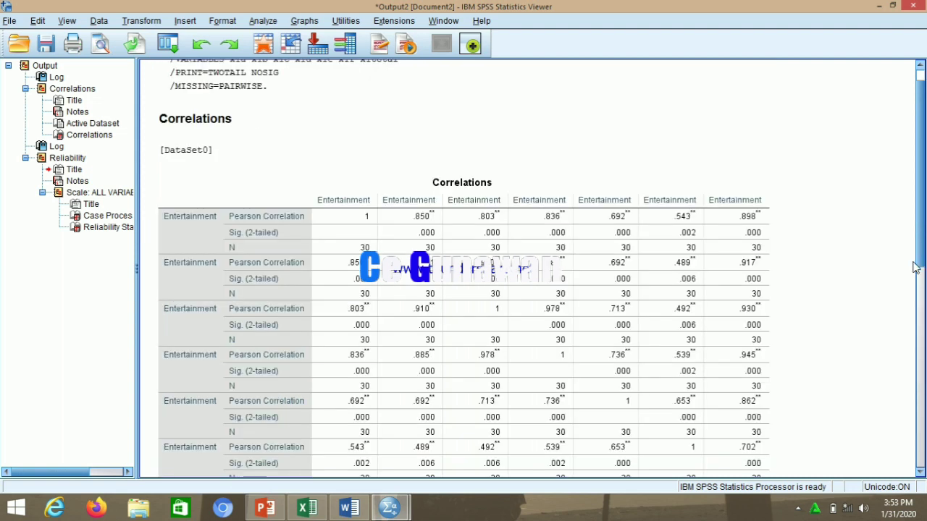
left_click(921, 275)
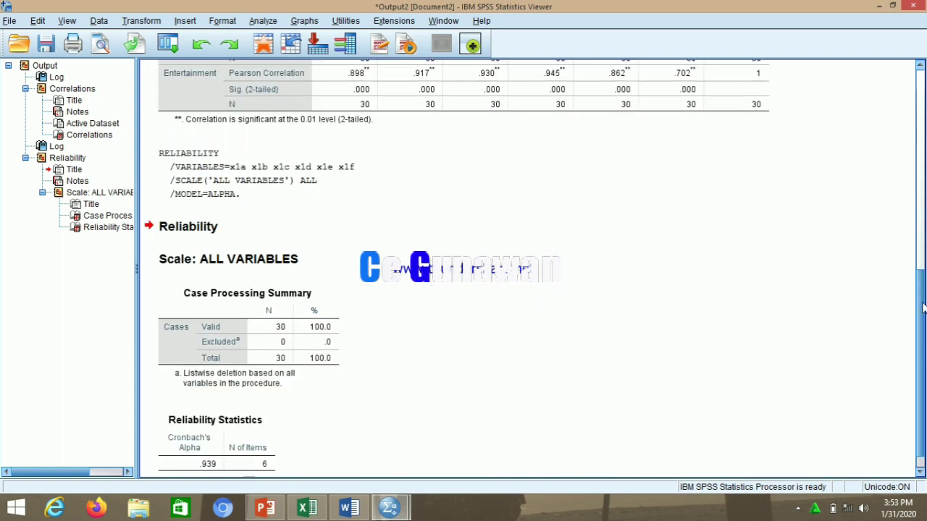
scroll(918, 303, "down", 1)
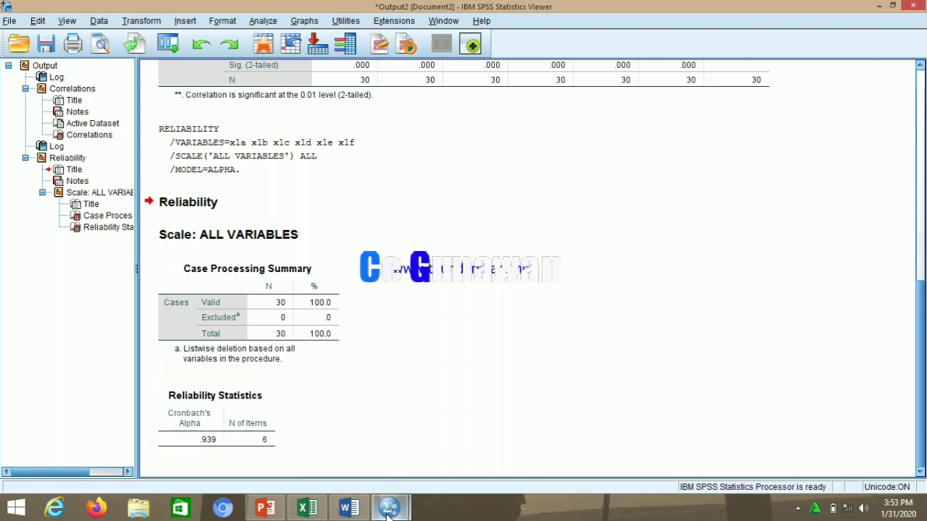
- Switch to the res done workbook in Excel and select the x1 total values from N3 downward
left_click(309, 510)
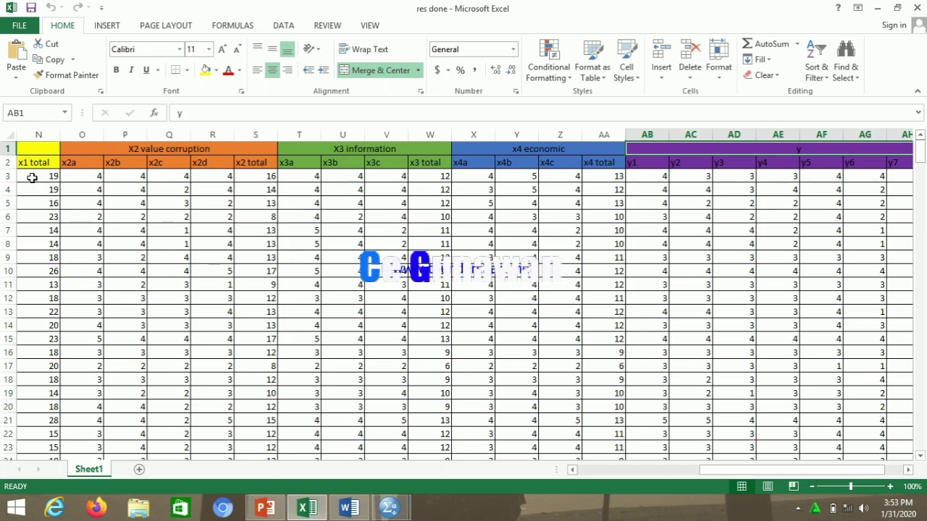
left_click(33, 177)
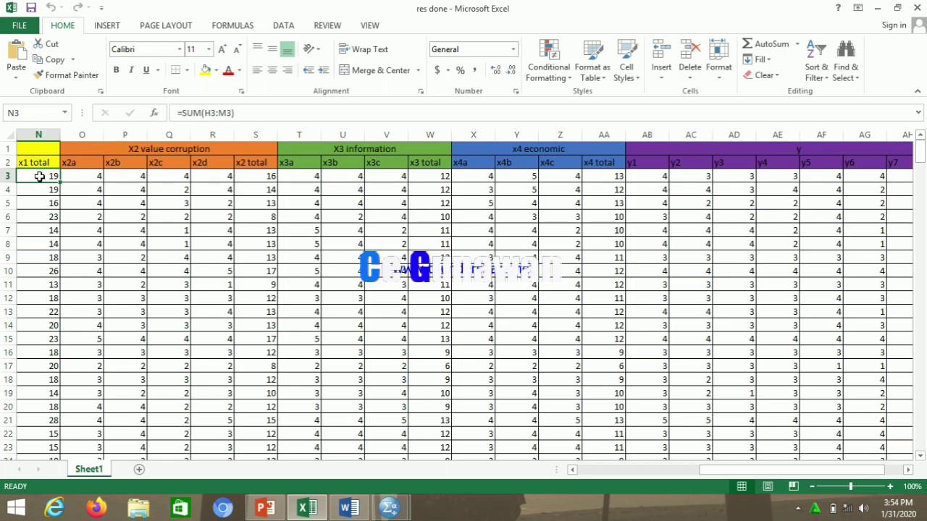
left_click_drag(40, 179, 42, 456)
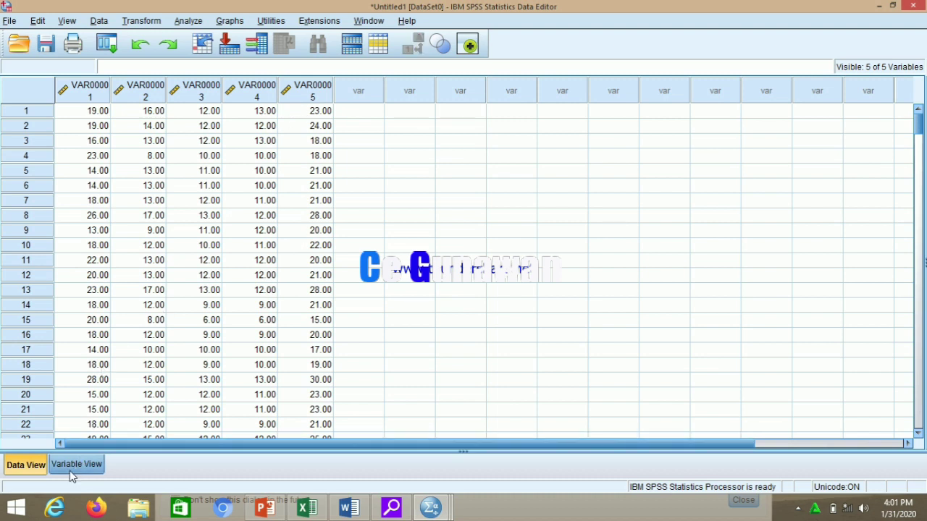
- Rename the first two variables in the new dataset's variable definitions as x1 and x2
left_click(72, 470)
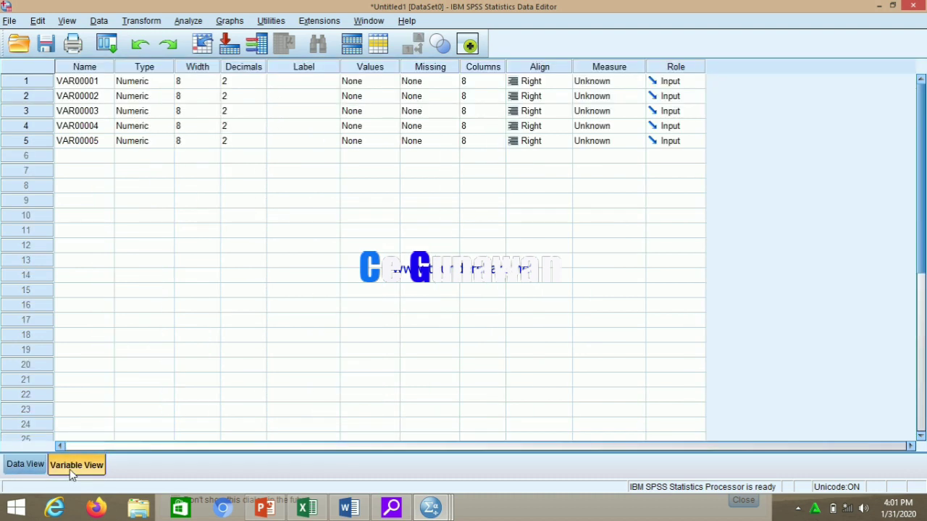
left_click(89, 82)
type("x1")
key("Return")
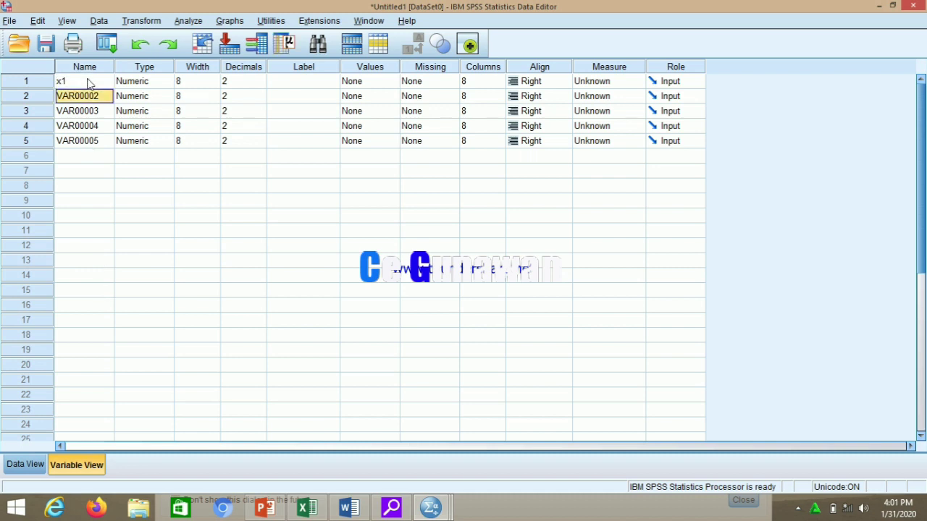
type("x2")
key("Return")
- Rename the remaining three variables as x3, x4 and y
left_click(103, 110)
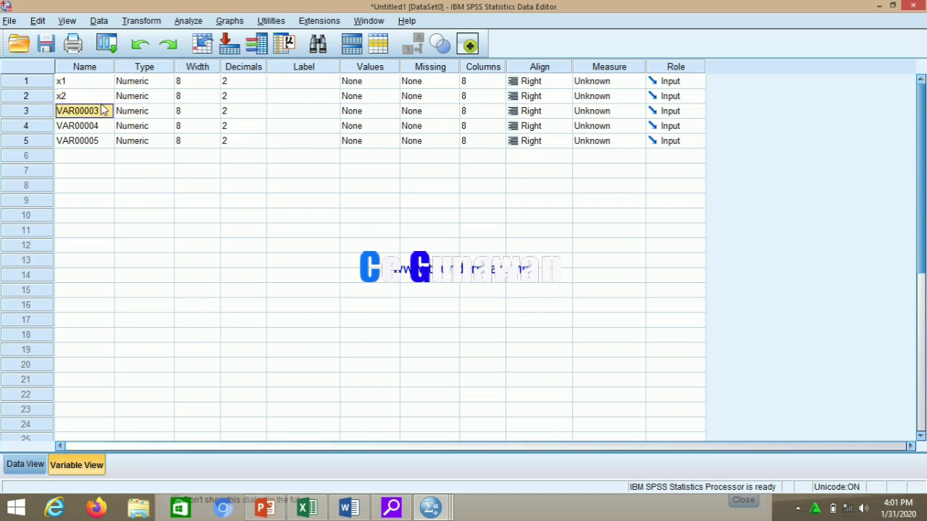
type("x3")
key("Return")
left_click(105, 125)
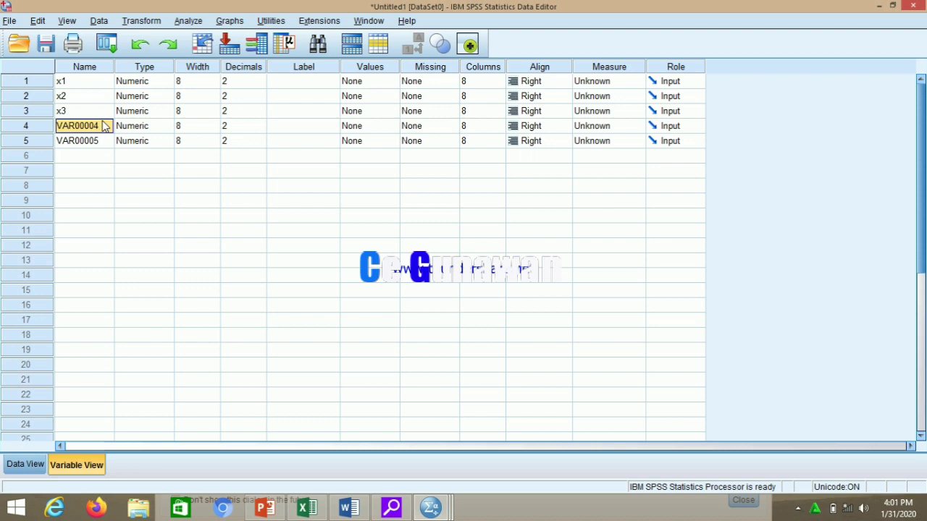
type("x4")
key("Return")
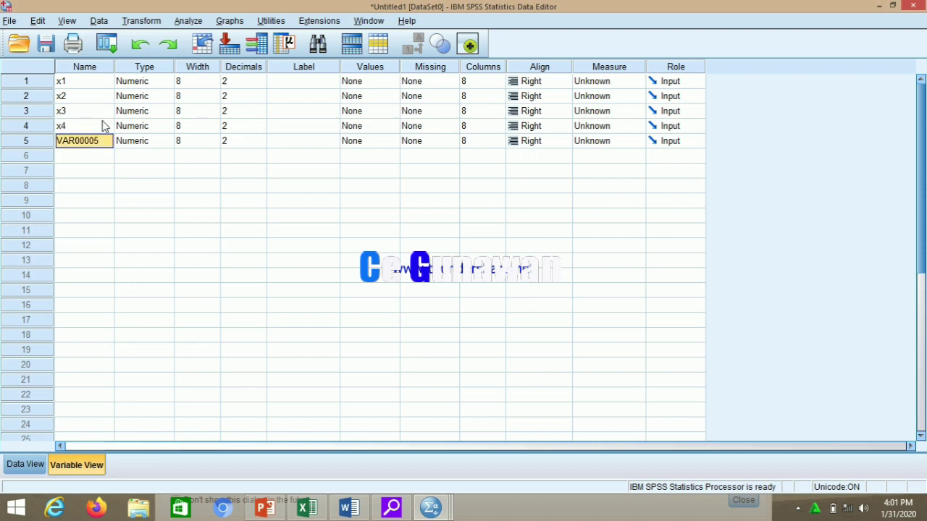
type("y")
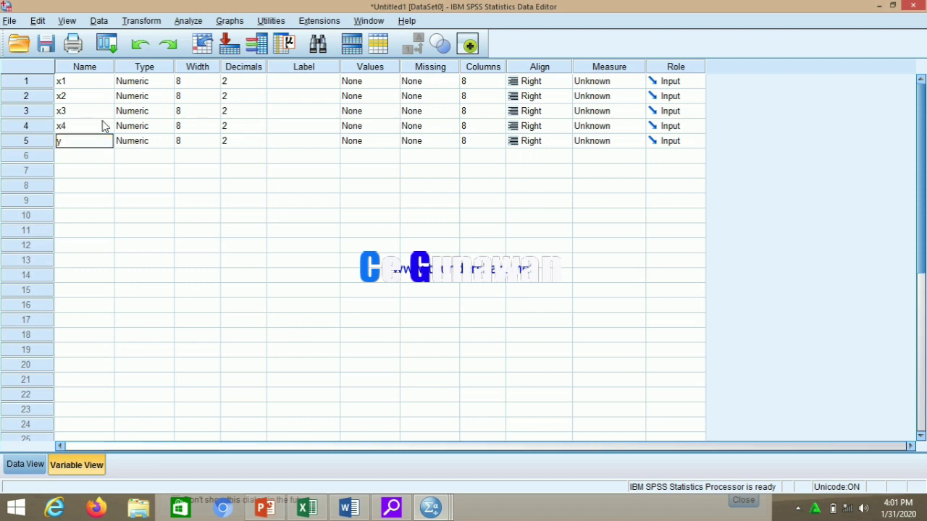
- Label variable x1 as entertainment and variable x2 as valuecorruption
left_click(314, 84)
type("e")
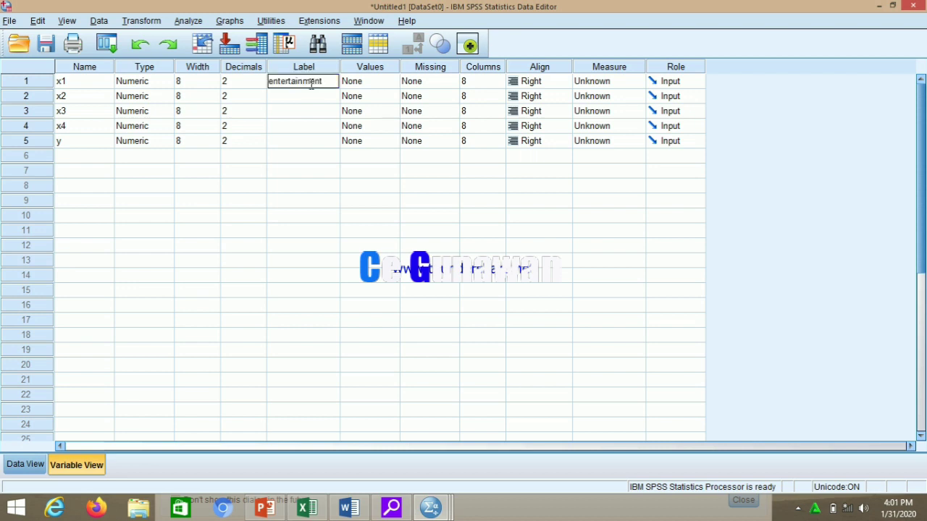
type("ntertainment")
left_click(304, 99)
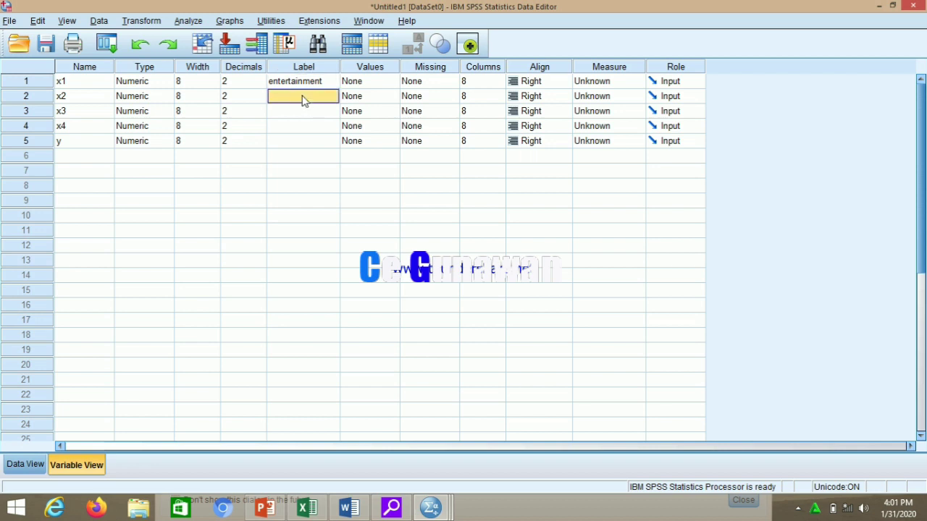
type("valu")
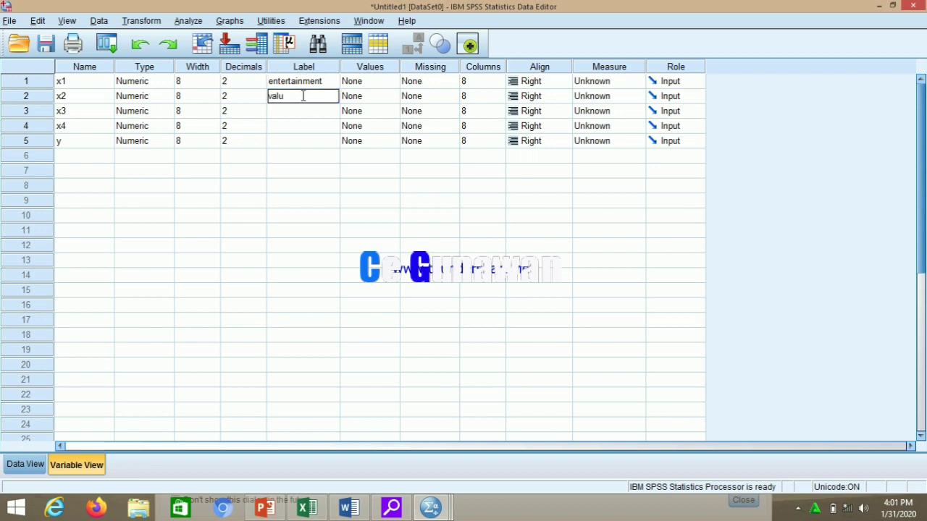
type("ption")
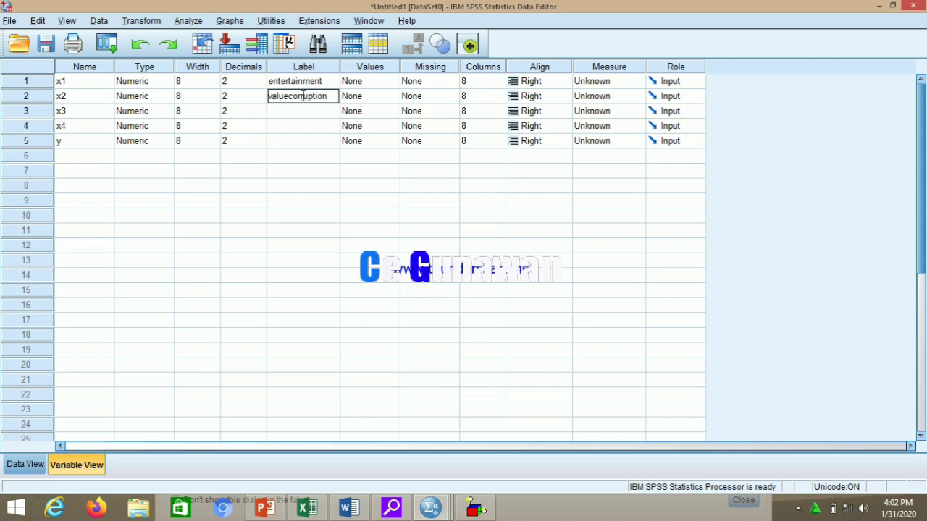
- Label variable x3 as information and variable x4 as economic
left_click(315, 115)
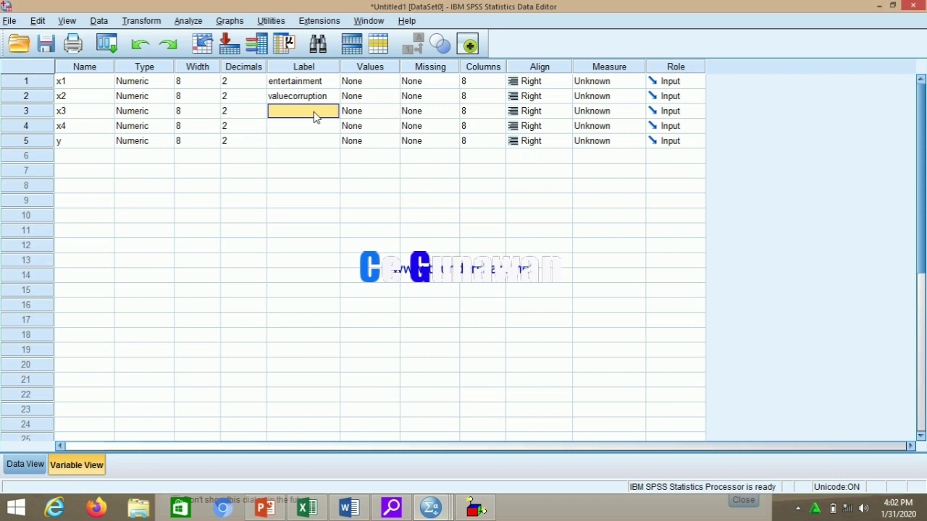
left_click(314, 112)
type("information")
left_click(307, 128)
type("e")
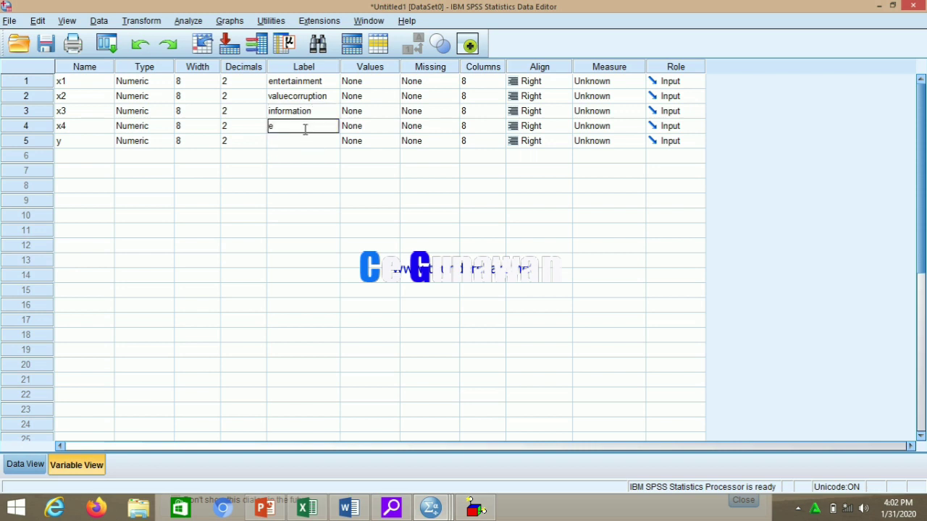
type("conomic")
- Enter "attitudes....." as the label of variable y
left_click(304, 141)
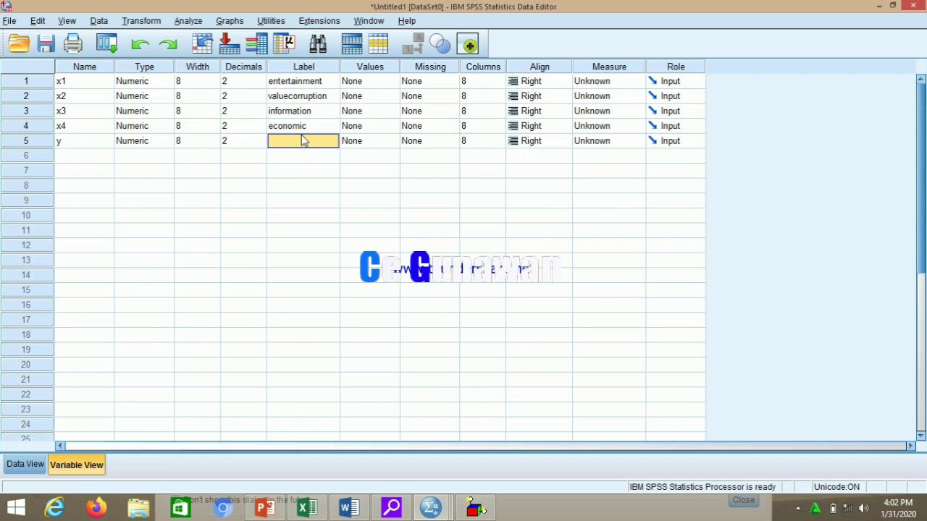
type("attitue")
key("BackSpace")
type("des.....")
- Set the measurement level of all five variables, x1 to x4 and y, to Scale
left_click(585, 84)
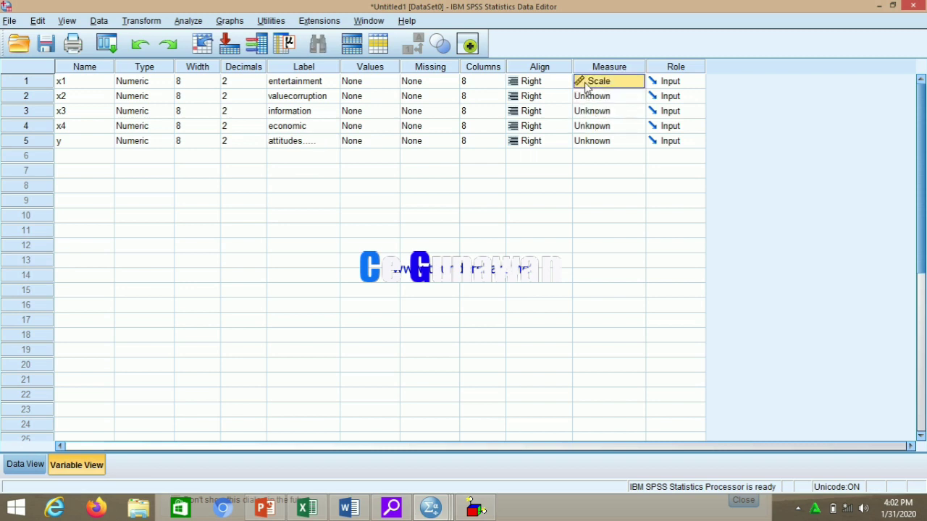
left_click(586, 84)
left_click(586, 94)
left_click(585, 103)
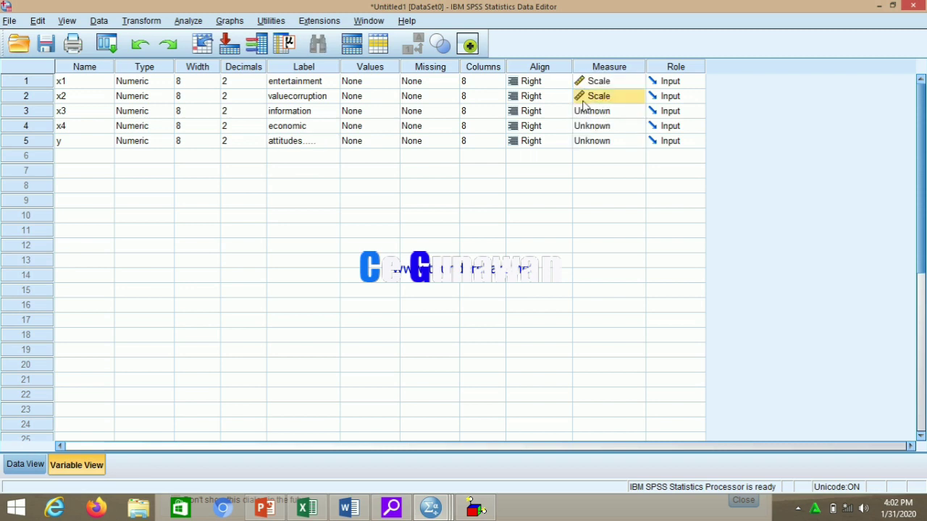
left_click(587, 113)
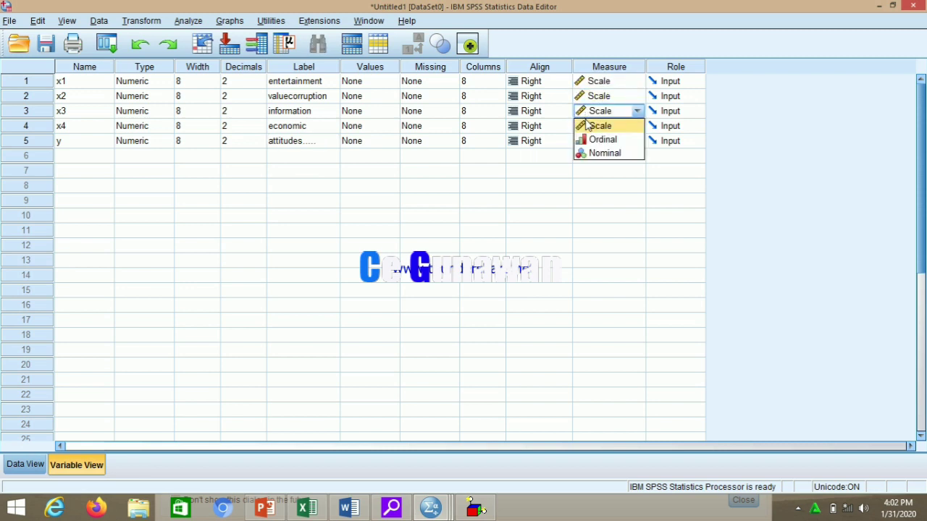
left_click(587, 126)
left_click(590, 130)
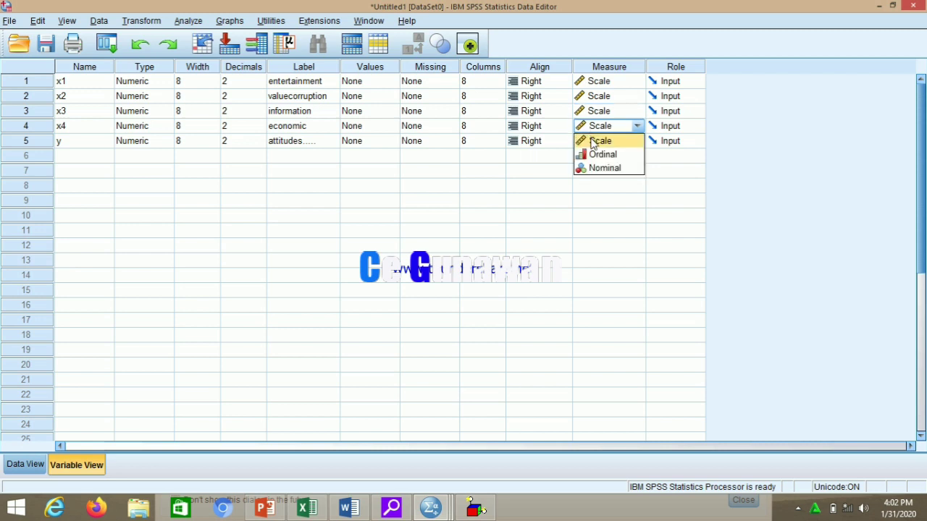
left_click(592, 142)
left_click(593, 143)
left_click(593, 157)
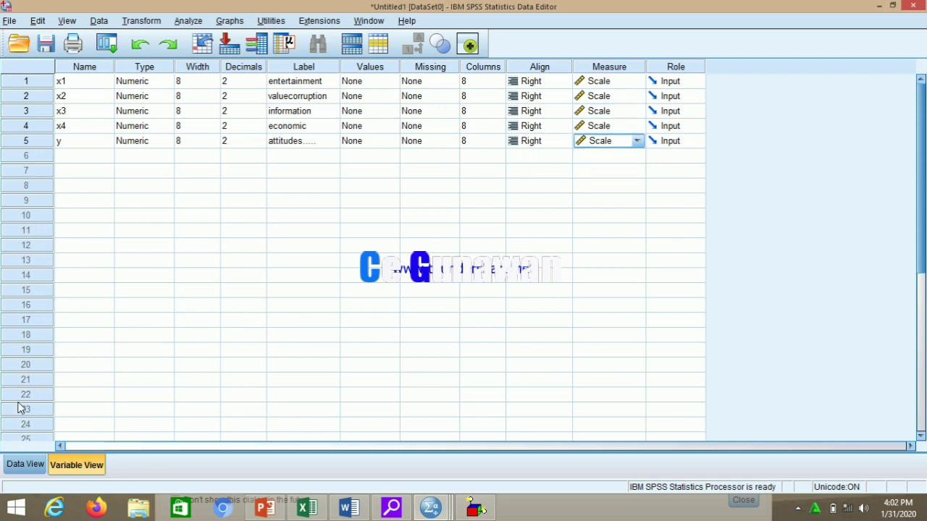
- Return to the dataset's case values and bring up the available regression analyses
left_click(15, 467)
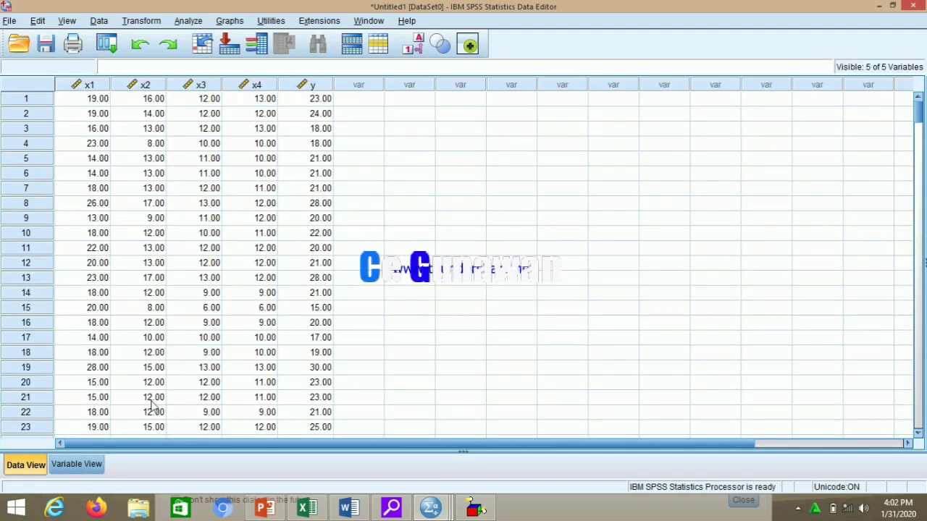
left_click(186, 22)
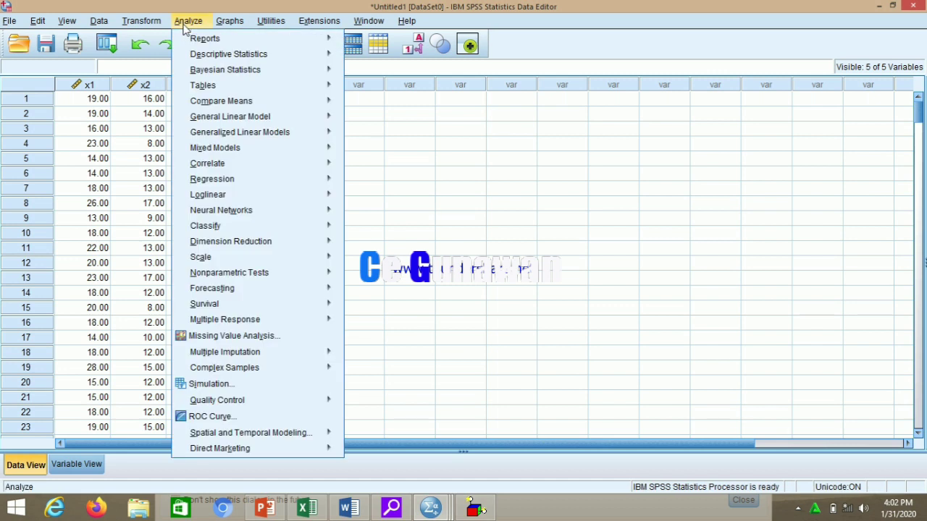
mouse_move(229, 181)
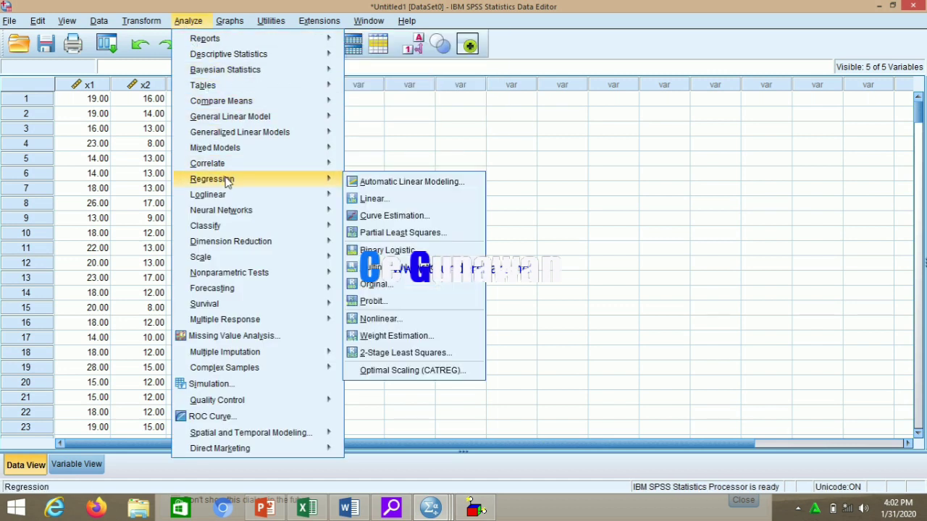